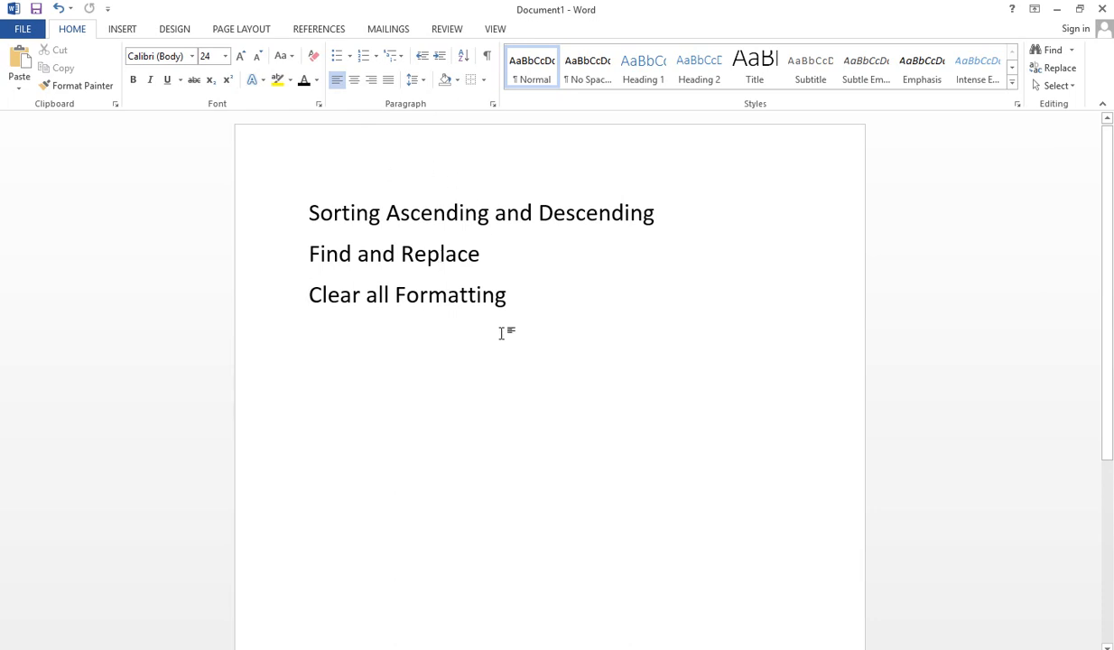
- Enter the numbers 1, 3, 5 and 2 on separate lines below the three topic lines, leaving a blank line between
{"action": "left_click", "coordinate": [532, 300]}
{"action": "key", "text": "Return"}
{"action": "left_click", "coordinate": [428, 398]}
{"action": "type", "text": "1"}
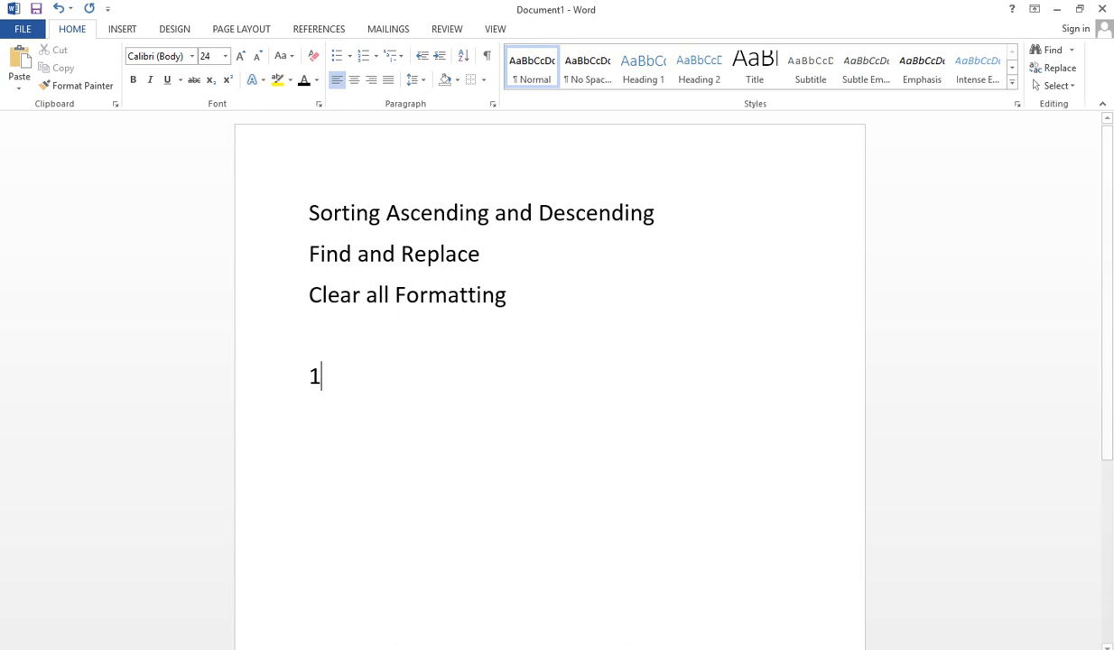
{"action": "type", "text": "3"}
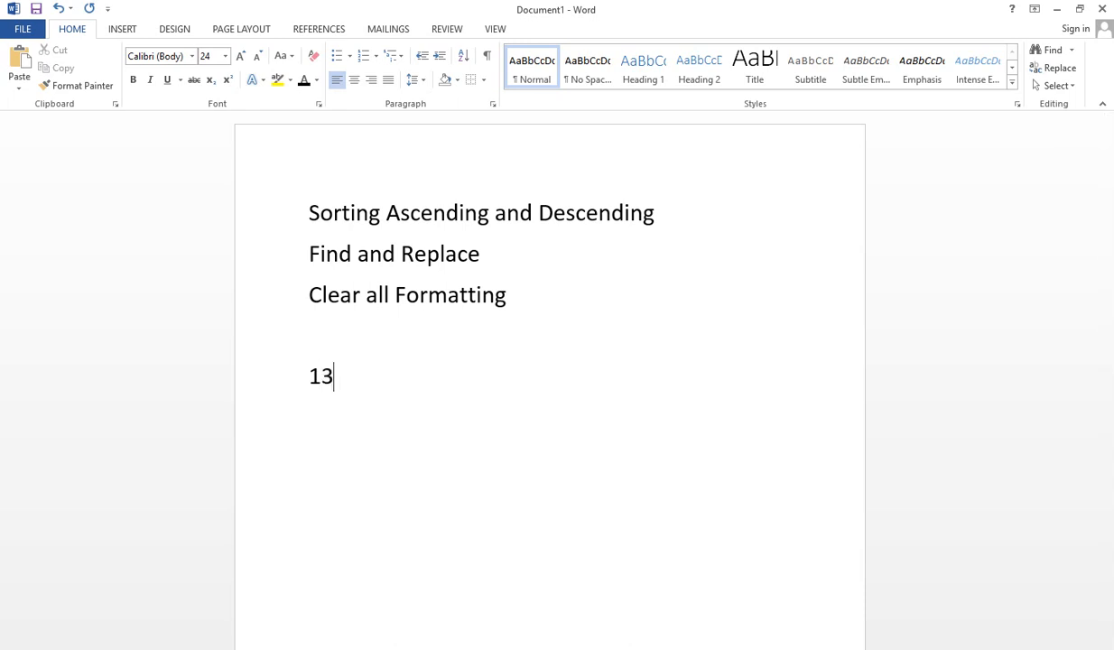
{"action": "type", "text": "52"}
{"action": "key", "text": "Left"}
{"action": "key", "text": "Return"}
{"action": "key", "text": "Up"}
{"action": "key", "text": "Right"}
{"action": "key", "text": "Right"}
{"action": "key", "text": "Return"}
{"action": "key", "text": "Right"}
{"action": "key", "text": "Return"}
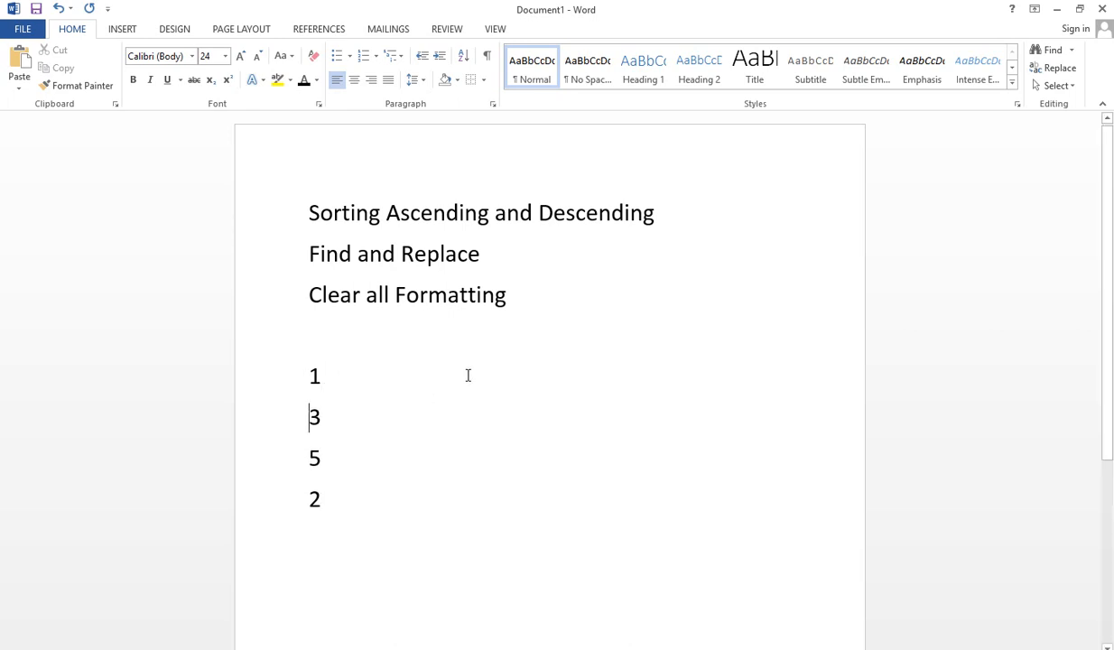
- Try an ascending numeric sort on the four number lines, and undo it
{"action": "left_click_drag", "start_coordinate": [304, 361], "coordinate": [326, 499]}
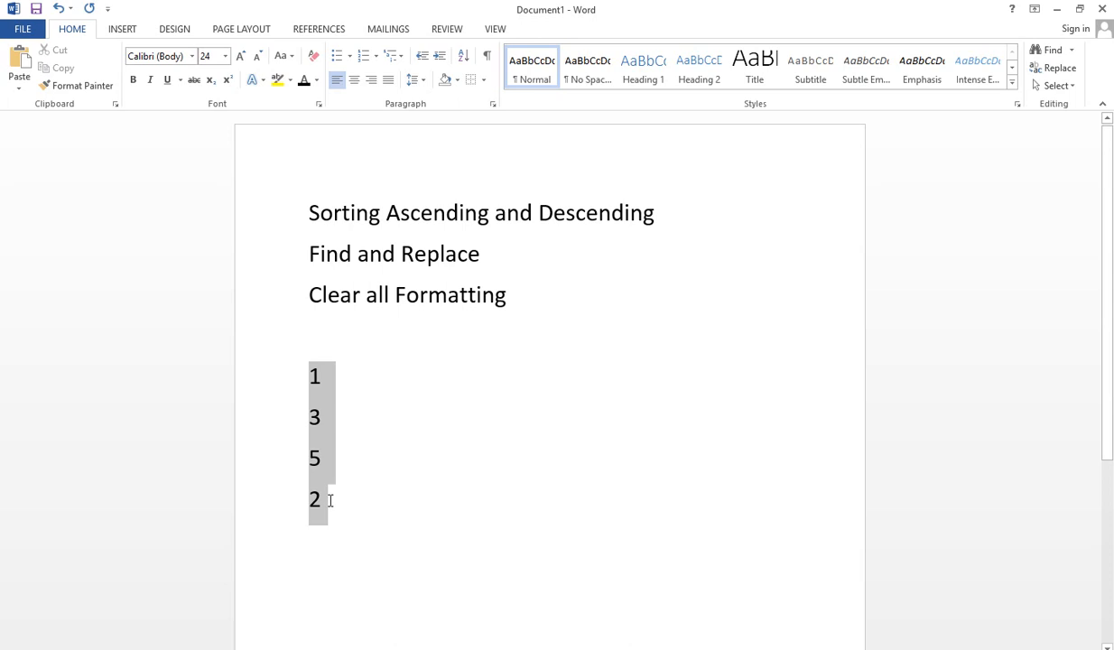
{"action": "left_click", "coordinate": [461, 56]}
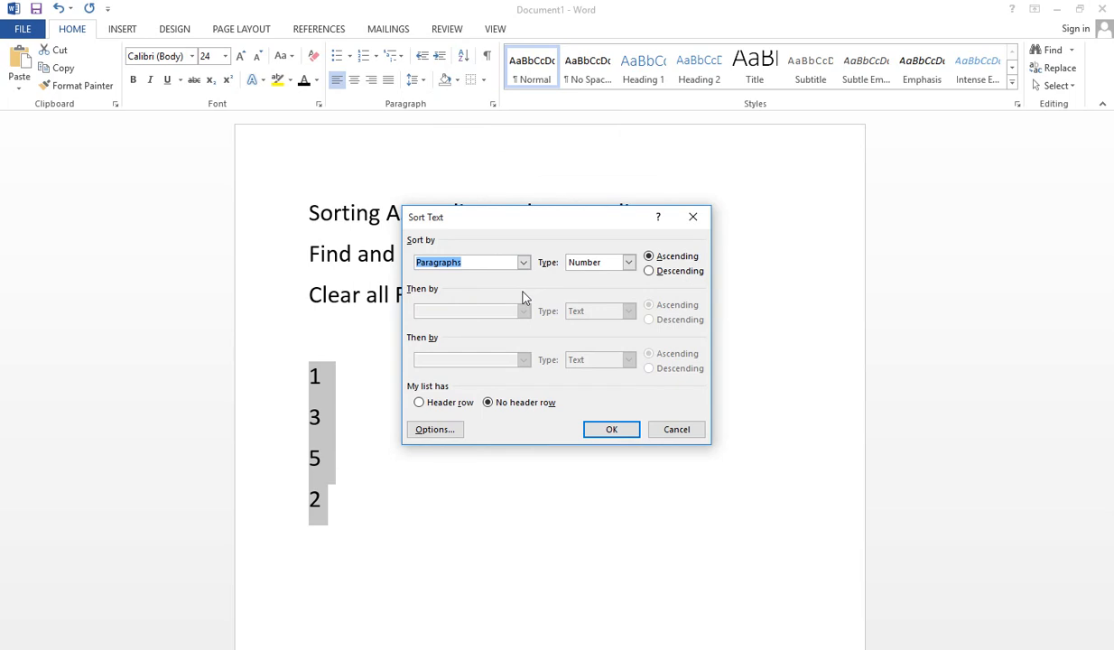
{"action": "left_click", "coordinate": [611, 431]}
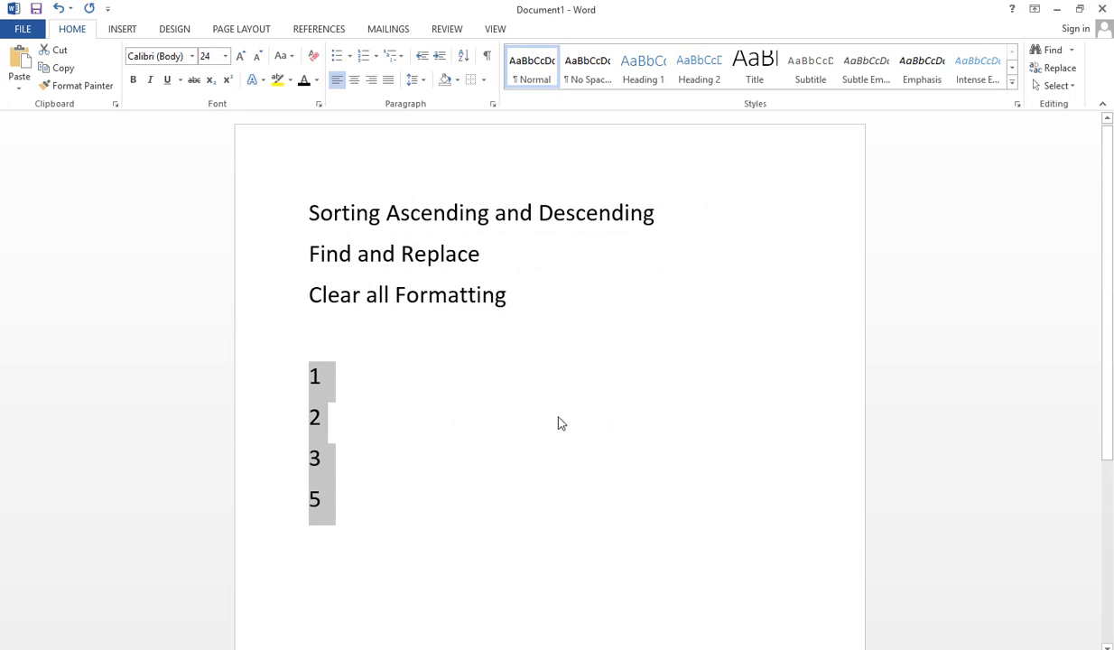
{"action": "left_click", "coordinate": [502, 409]}
{"action": "key", "text": "ctrl+z"}
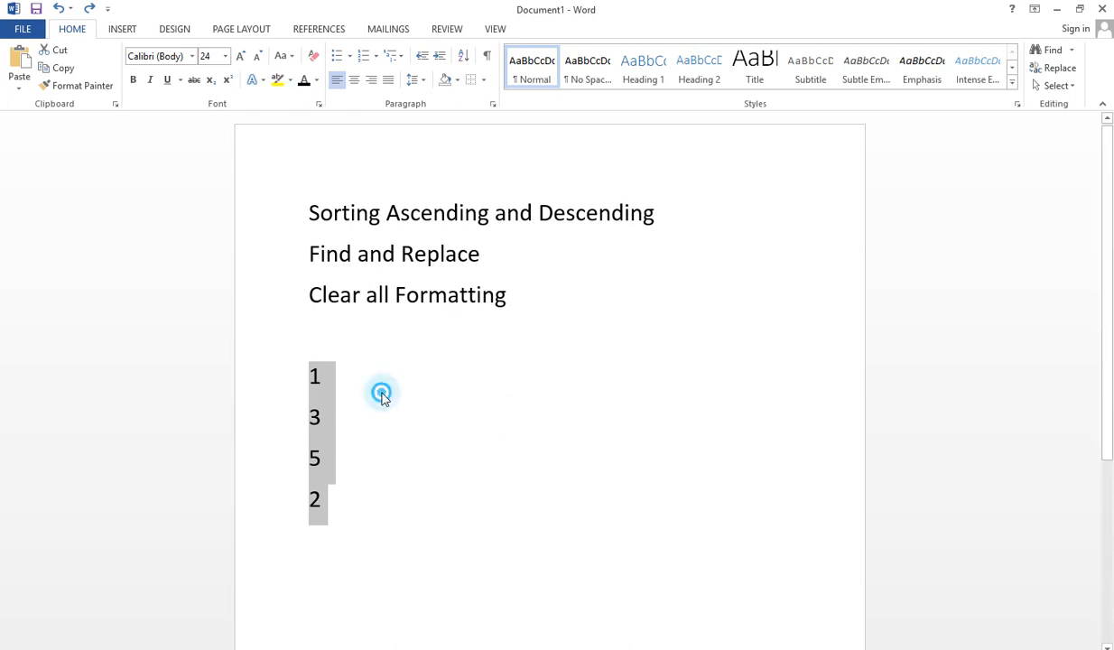
- Sort the lines 1, 3, 5 and 2 by paragraphs as numbers in ascending order
{"action": "left_click", "coordinate": [310, 372]}
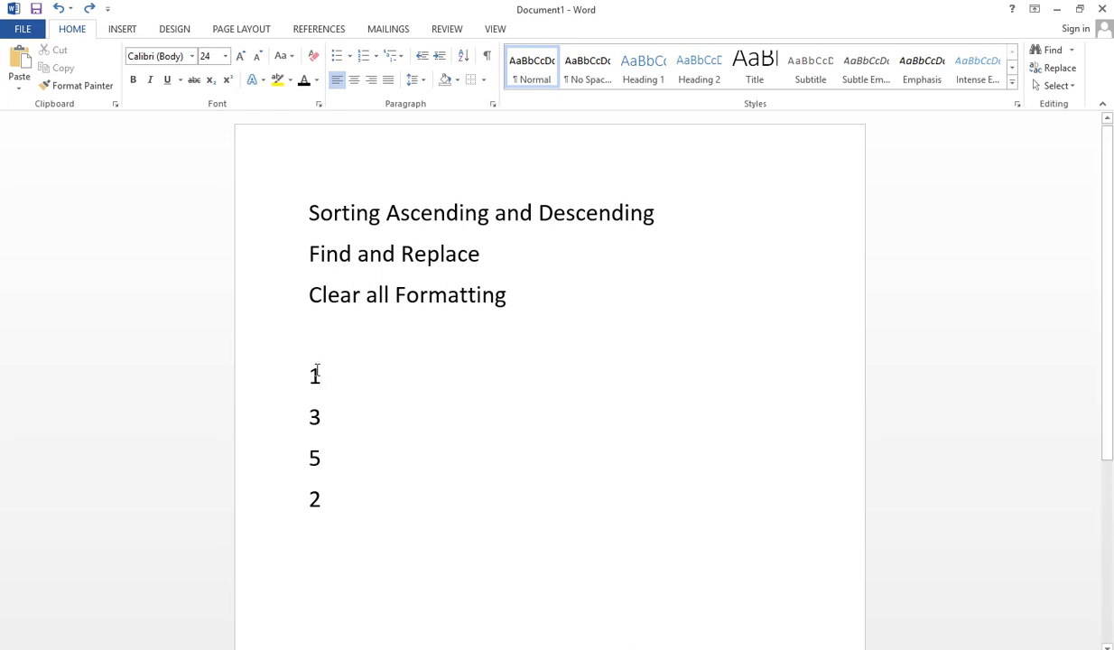
{"action": "left_click_drag", "start_coordinate": [311, 375], "coordinate": [334, 500]}
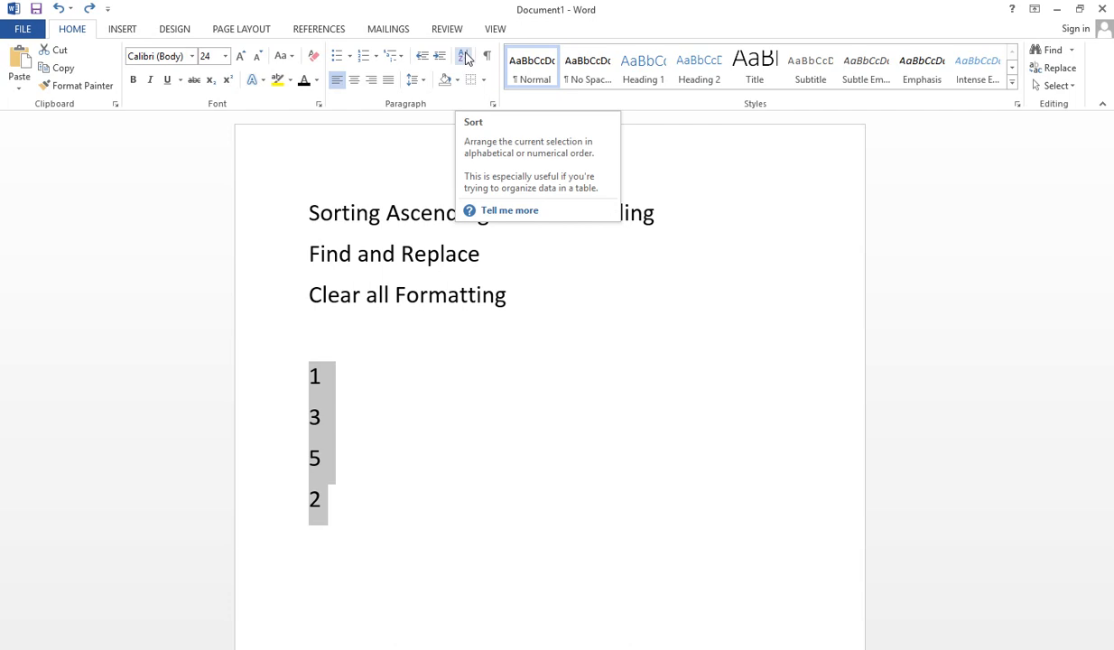
{"action": "left_click", "coordinate": [465, 56]}
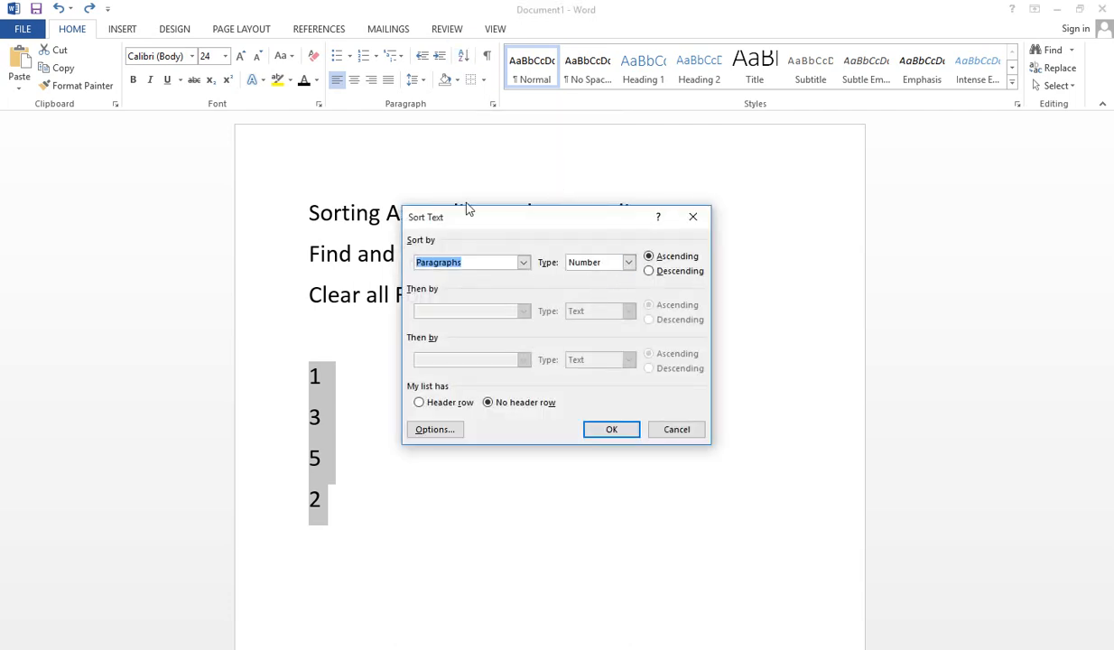
{"action": "left_click", "coordinate": [667, 257]}
{"action": "left_click", "coordinate": [651, 257]}
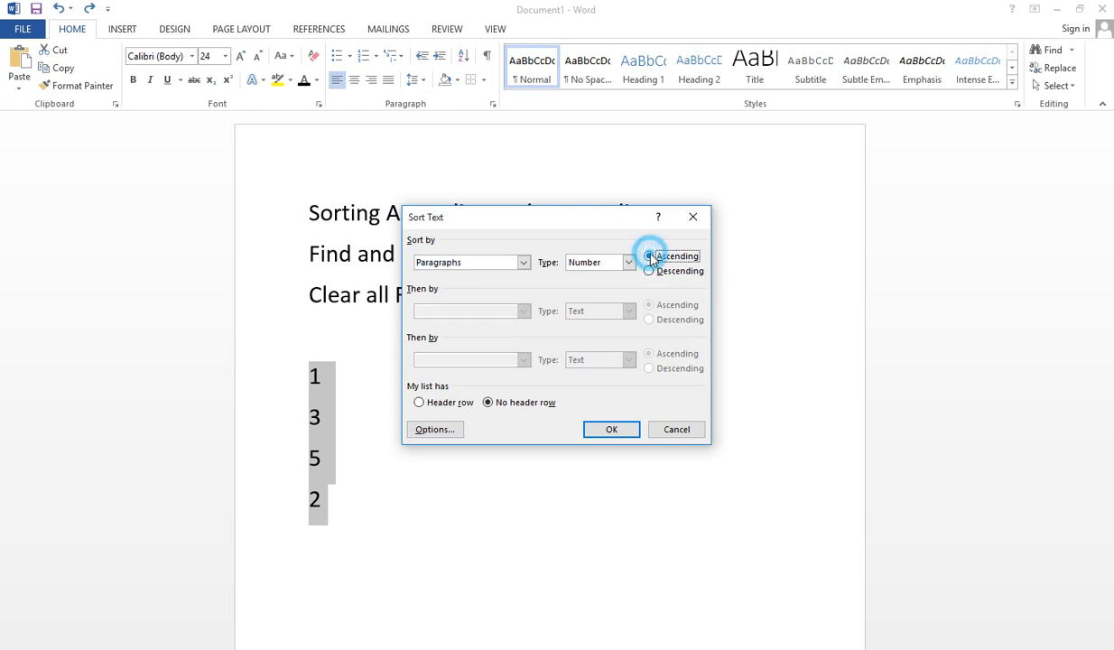
{"action": "left_click", "coordinate": [613, 430]}
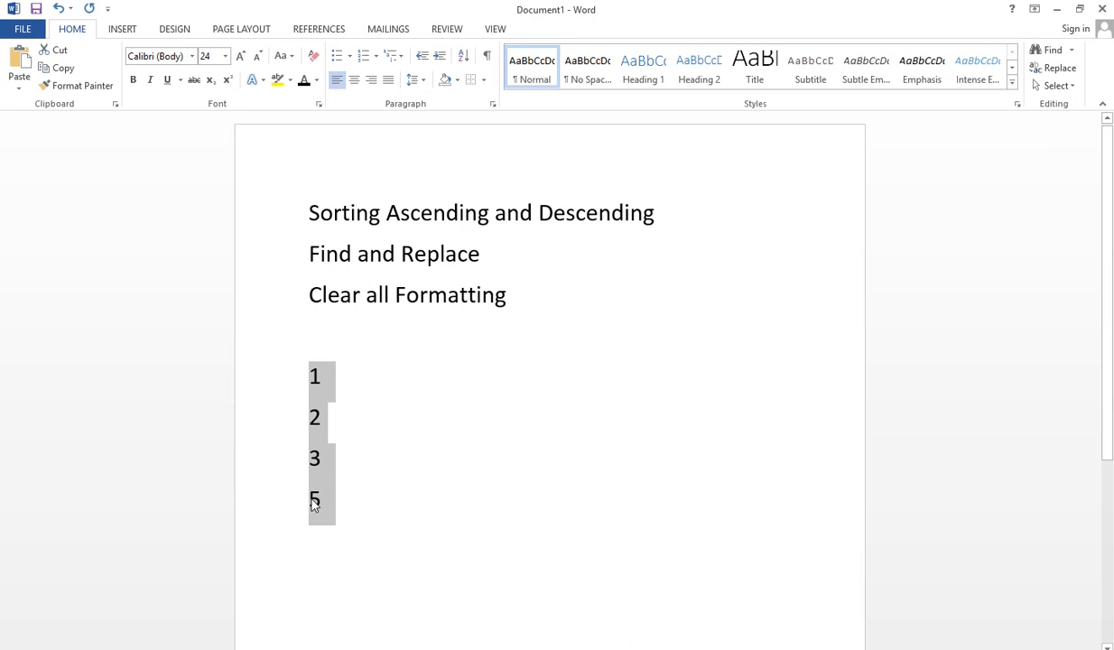
- Re-sort the selected number lines in descending order
{"action": "left_click", "coordinate": [460, 55]}
{"action": "left_click", "coordinate": [650, 270]}
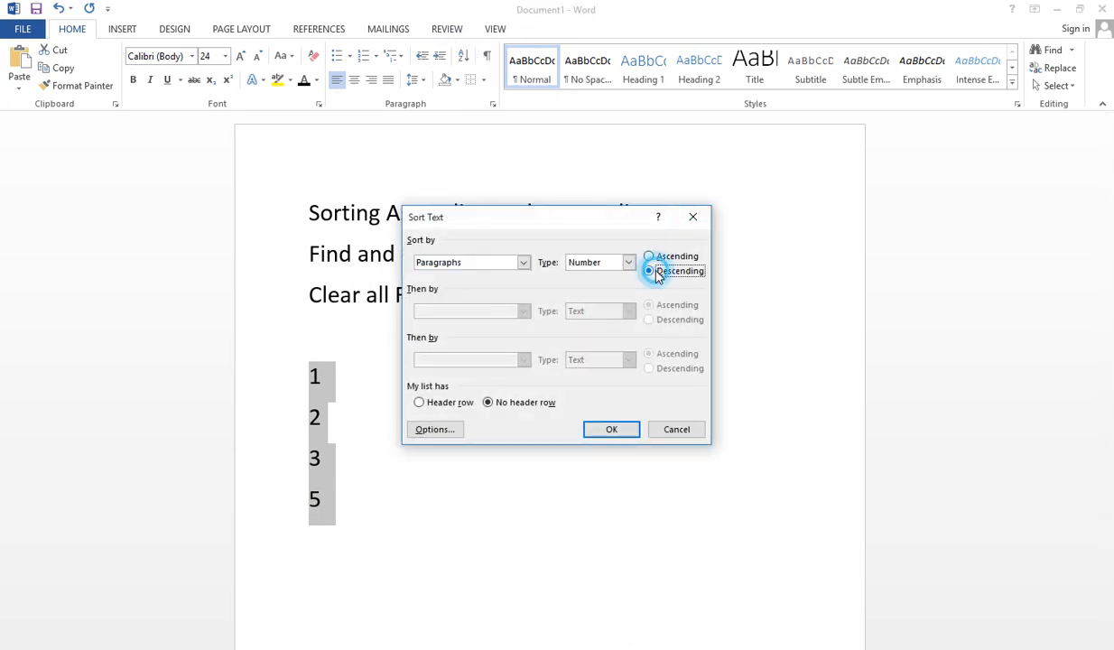
{"action": "left_click", "coordinate": [619, 430]}
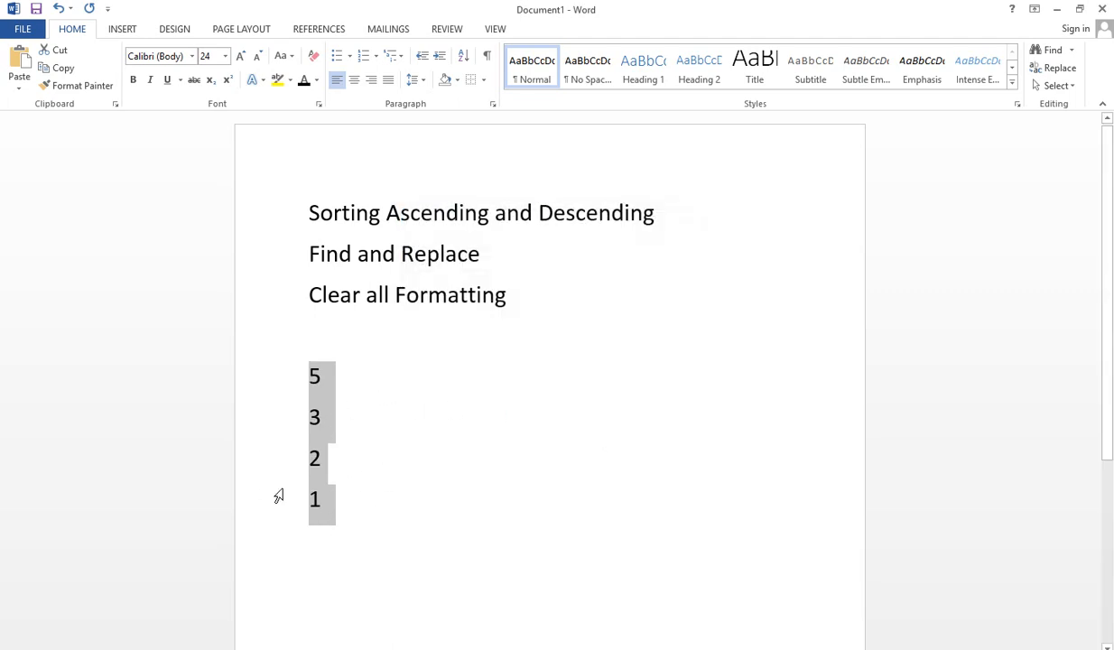
- Replace the number list with the letters G, A, C and b, each on its own line
{"action": "type", "text": "G "}
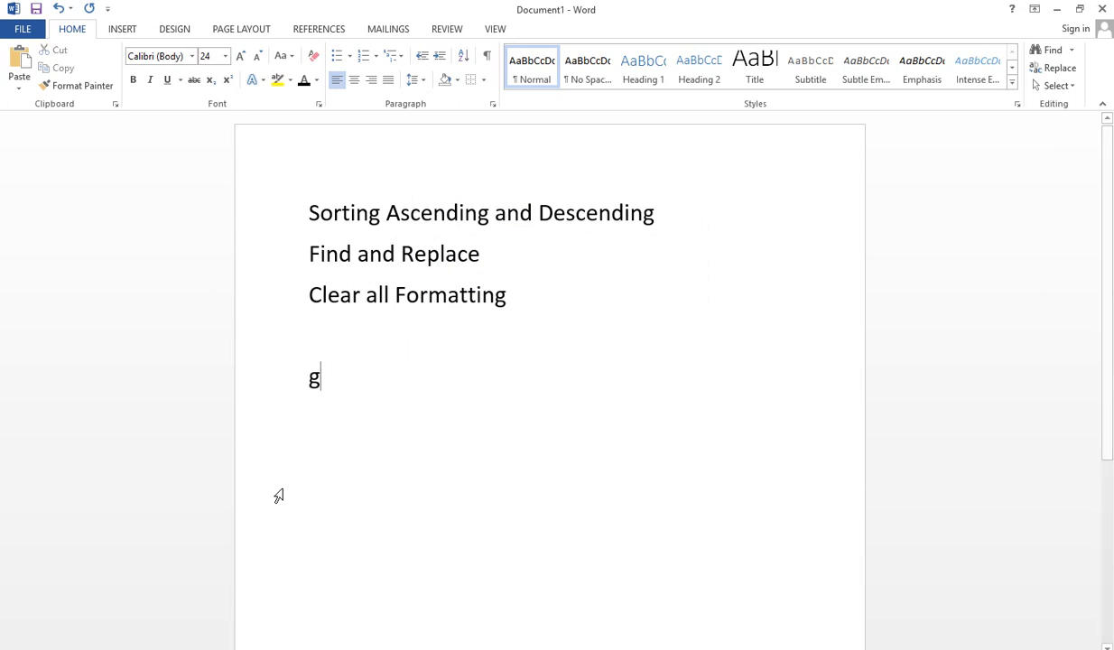
{"action": "type", "text": "r"}
{"action": "key", "text": "BackSpace"}
{"action": "type", "text": "a"}
{"action": "key", "text": "Return"}
{"action": "type", "text": "c"}
{"action": "key", "text": "Return"}
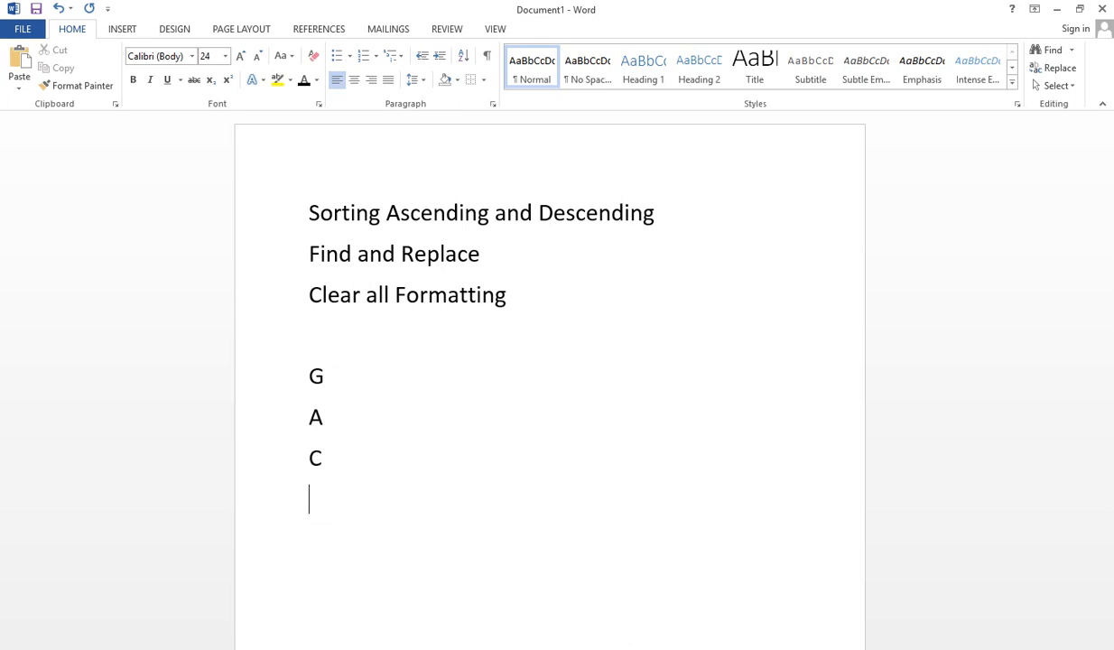
{"action": "type", "text": "b"}
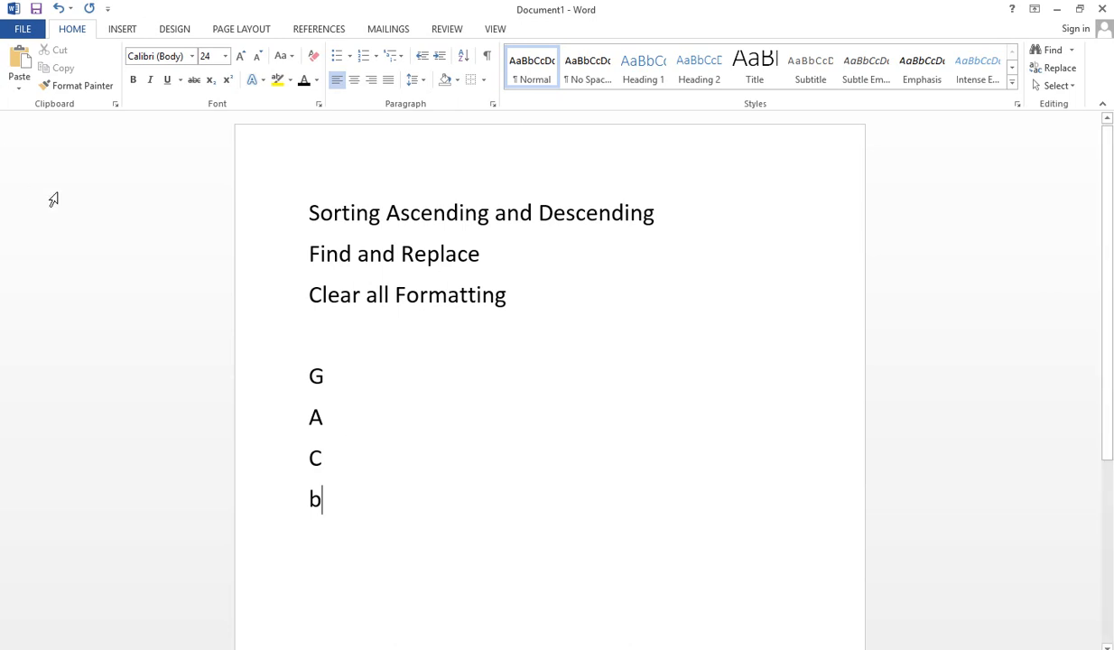
- Sort the four letter lines by paragraphs as text in ascending order
{"action": "left_click_drag", "start_coordinate": [310, 372], "coordinate": [331, 515]}
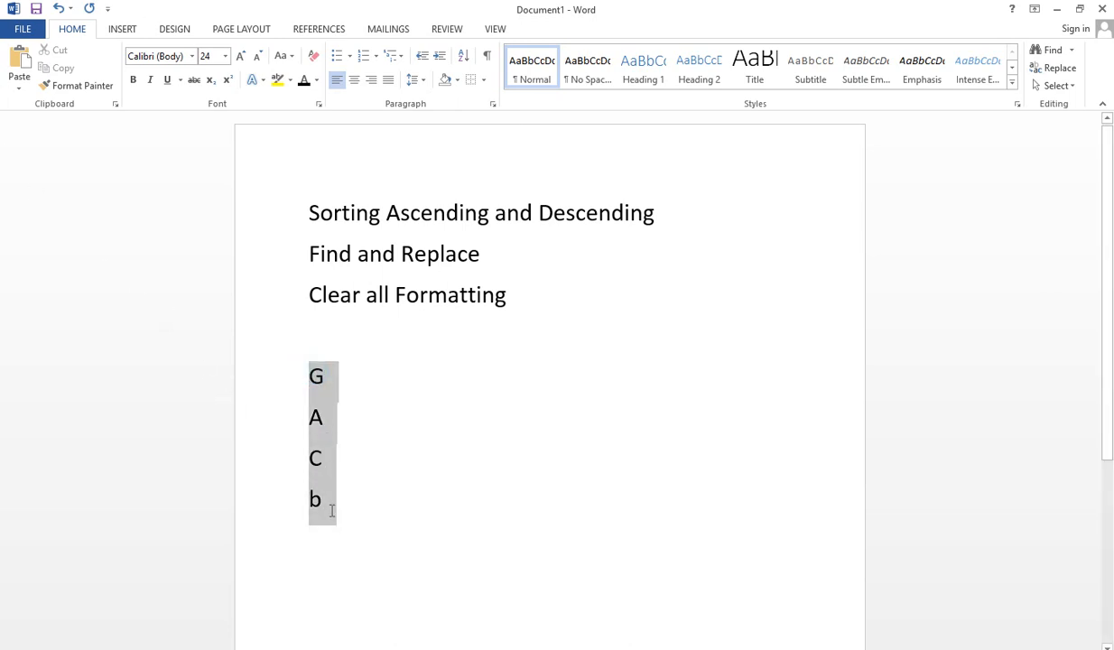
{"action": "left_click", "coordinate": [463, 55]}
{"action": "left_click", "coordinate": [650, 256]}
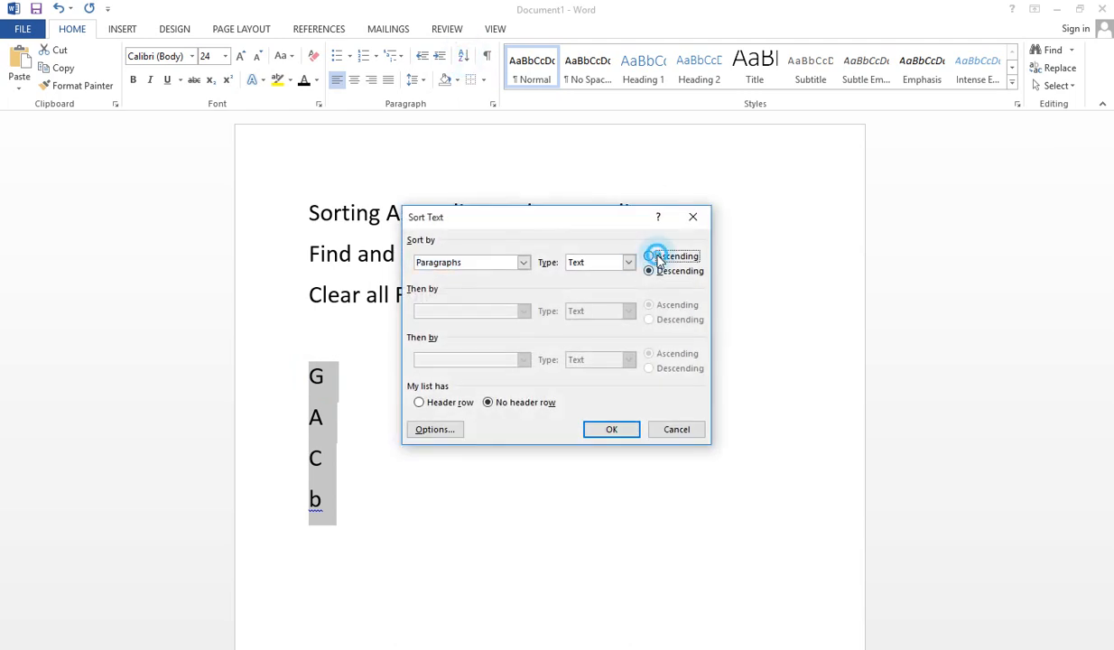
{"action": "left_click", "coordinate": [610, 429]}
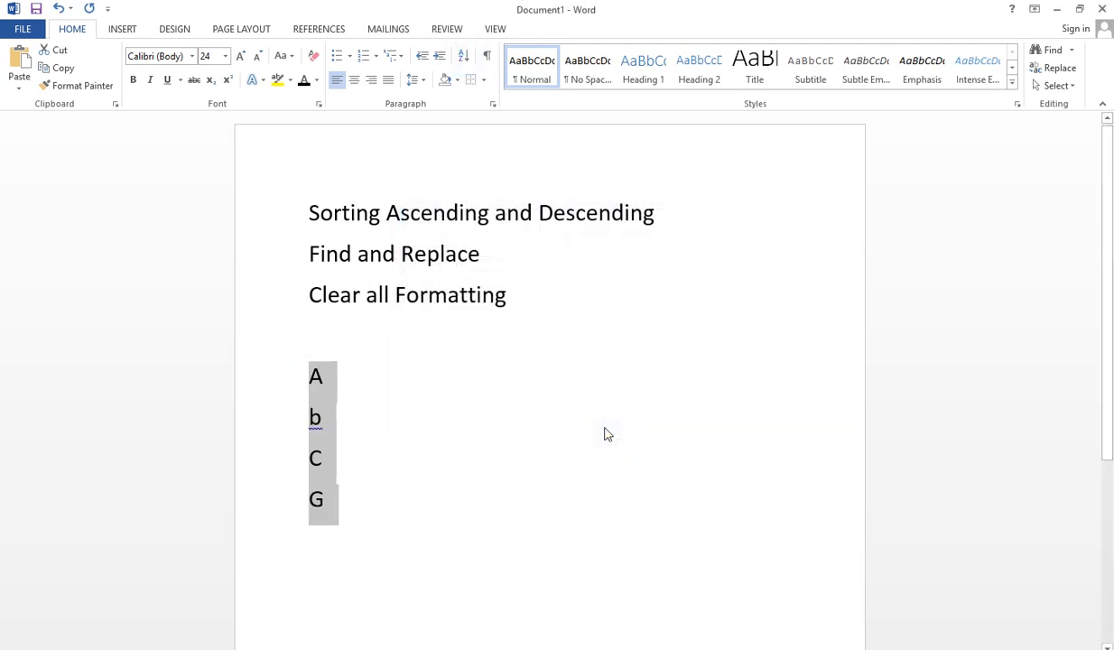
- Re-sort the selected letter lines in descending order
{"action": "left_click", "coordinate": [463, 55]}
{"action": "left_click", "coordinate": [650, 270]}
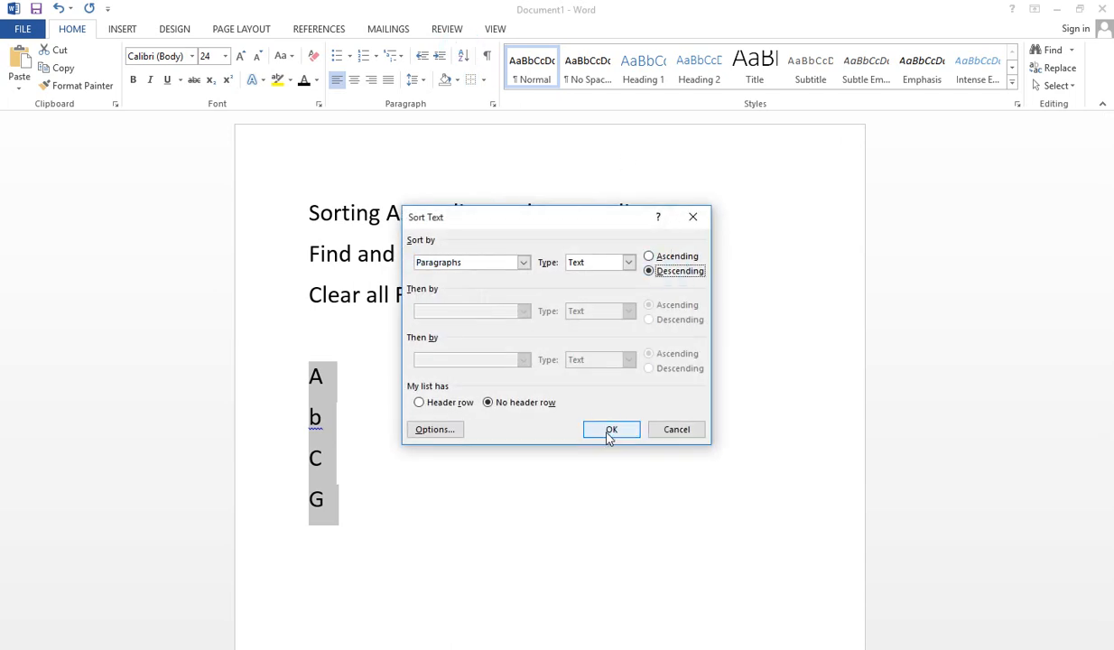
{"action": "left_click", "coordinate": [607, 431]}
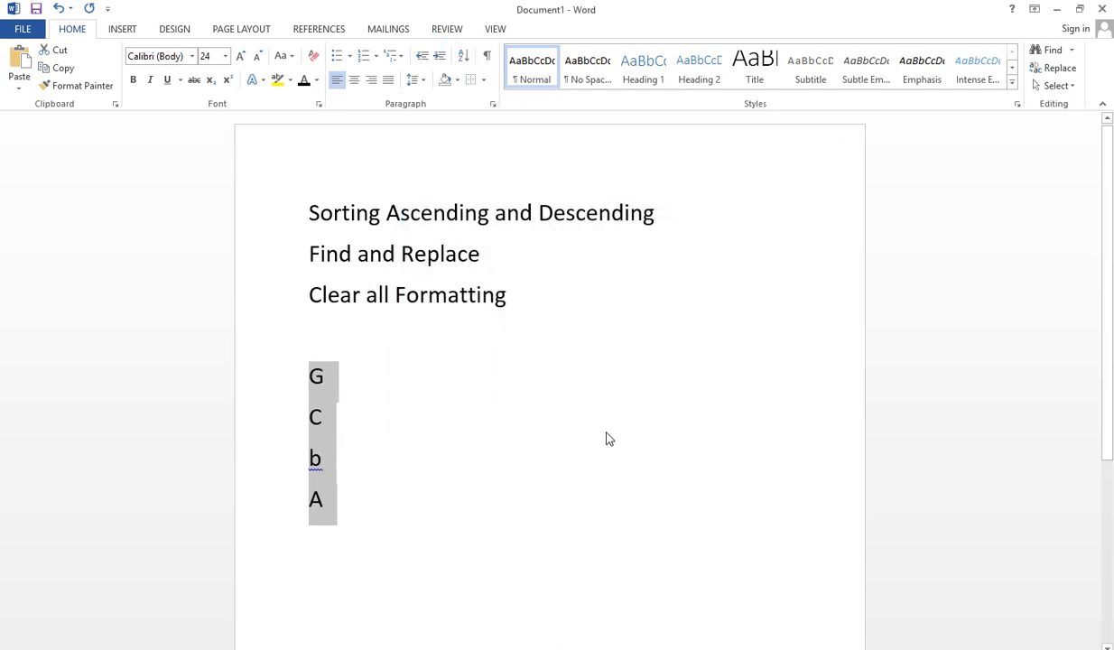
- Return the selected letter lines to ascending alphabetical order with another text sort
{"action": "left_click", "coordinate": [462, 60]}
{"action": "left_click", "coordinate": [651, 256]}
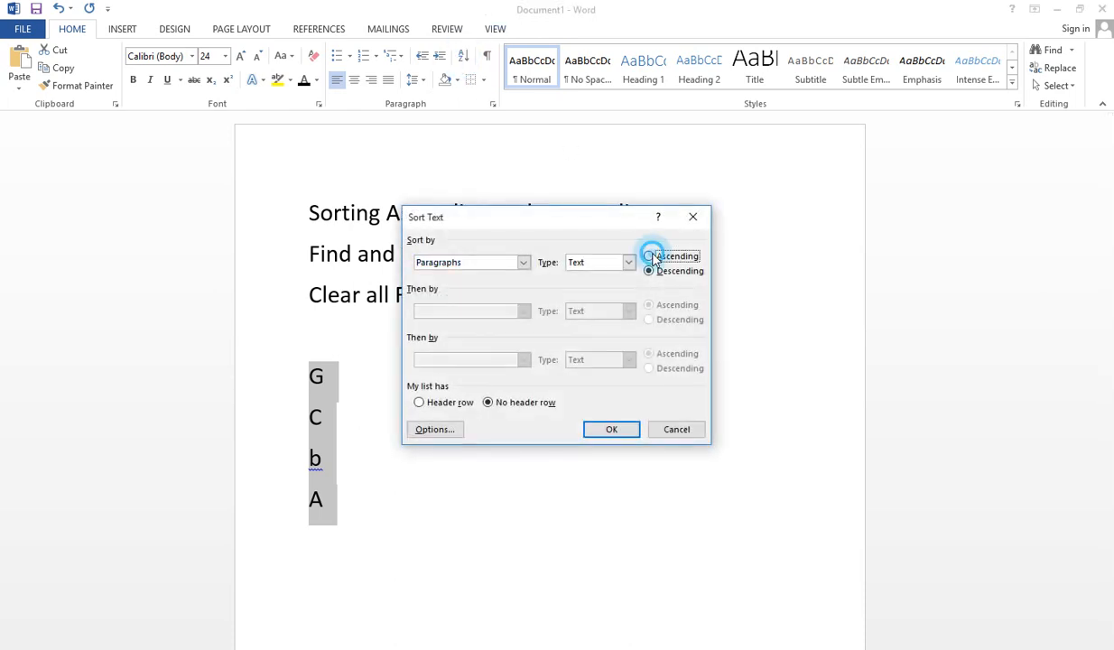
{"action": "left_click", "coordinate": [605, 430]}
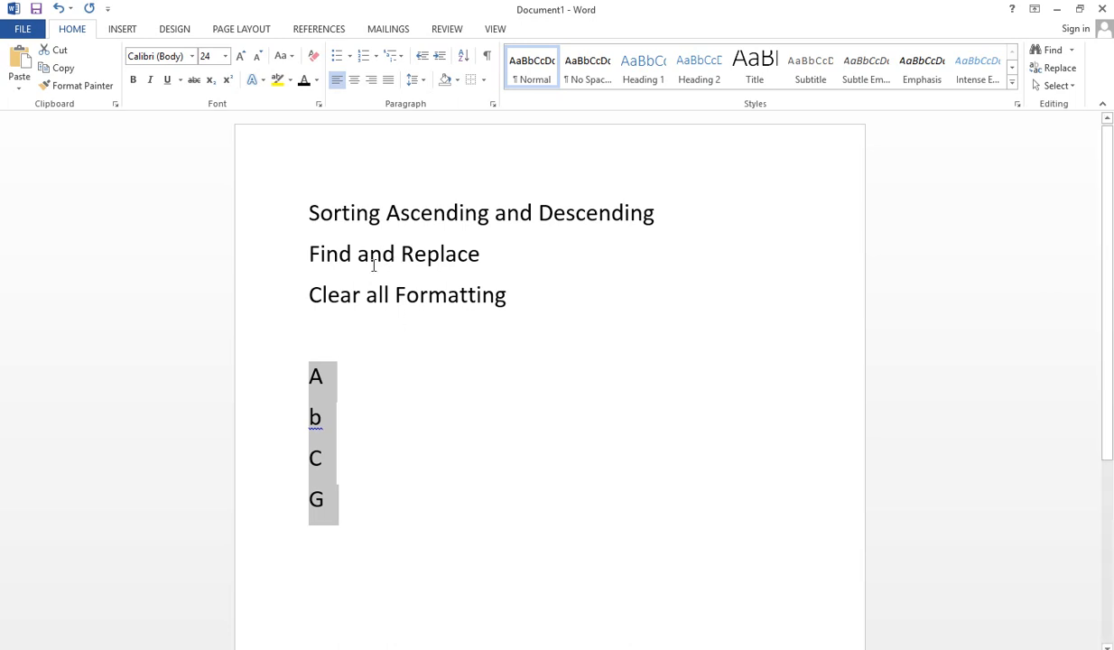
- Copy the three topic lines and paste them three times directly after "Clear all Formatting"
{"action": "left_click", "coordinate": [447, 256]}
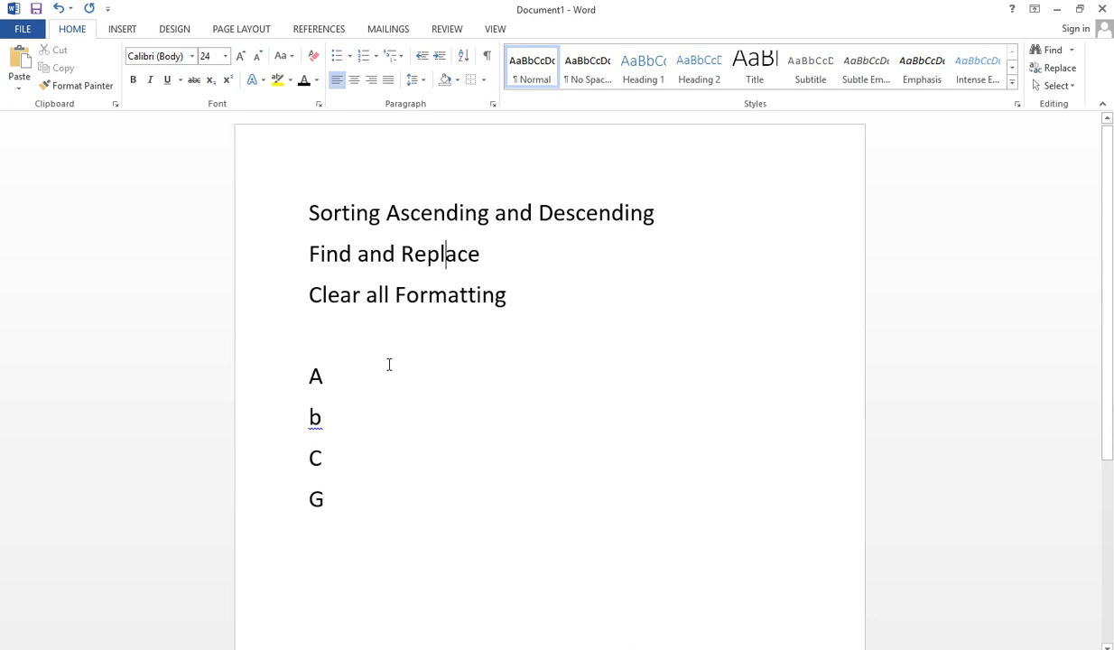
{"action": "left_click_drag", "start_coordinate": [310, 210], "coordinate": [520, 301]}
{"action": "key", "text": "ctrl+c"}
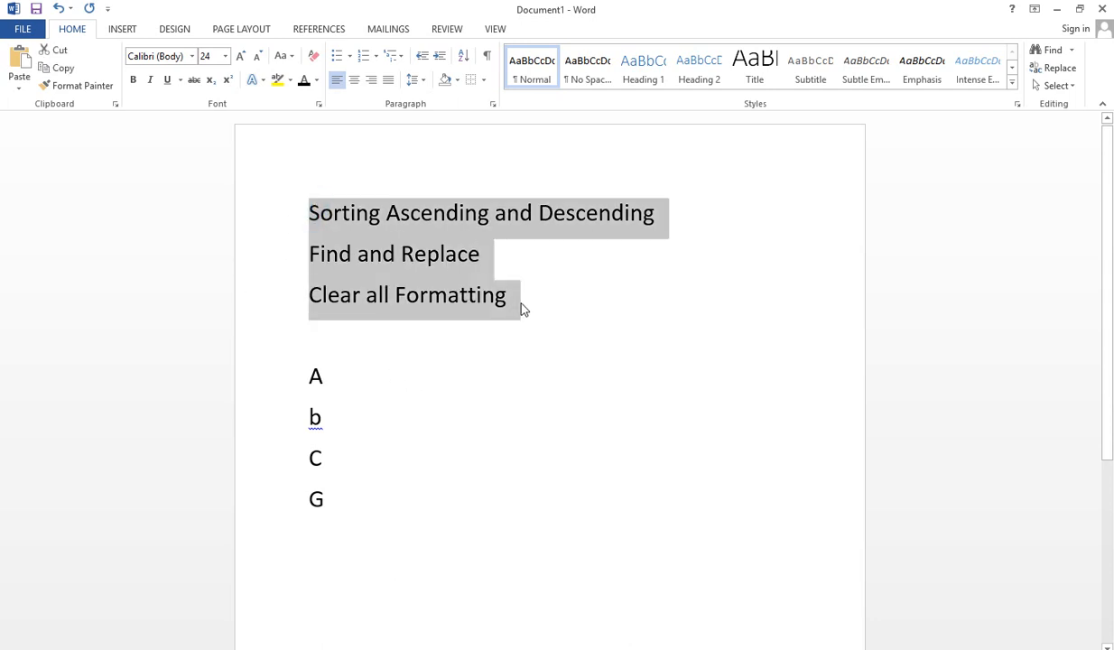
{"action": "left_click", "coordinate": [521, 307]}
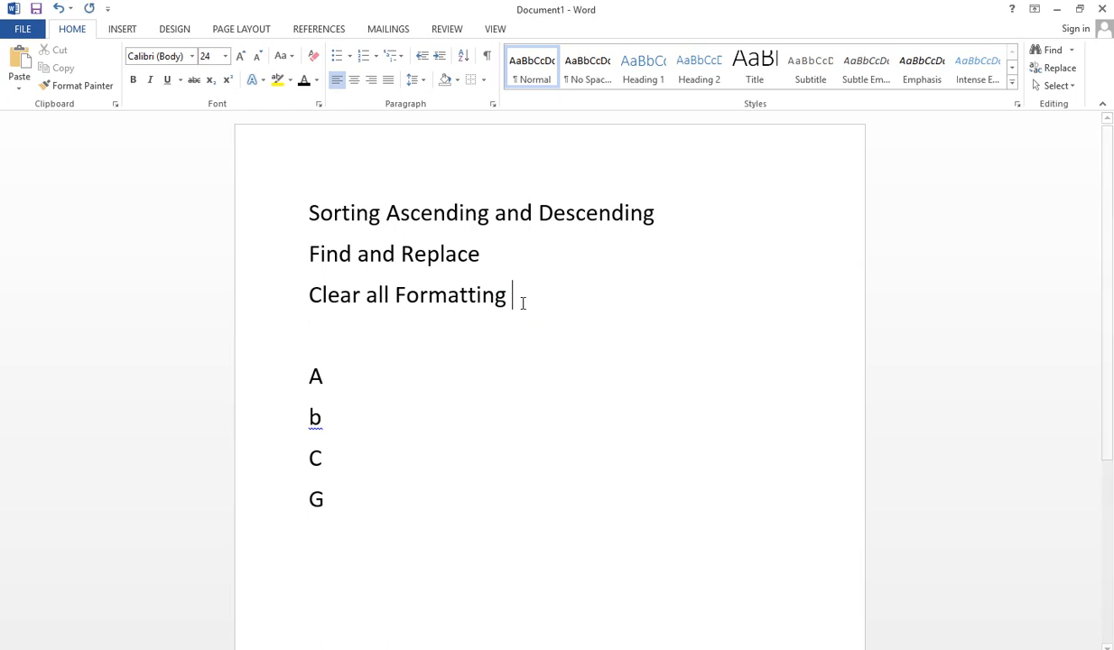
{"action": "key", "text": "ctrl+v"}
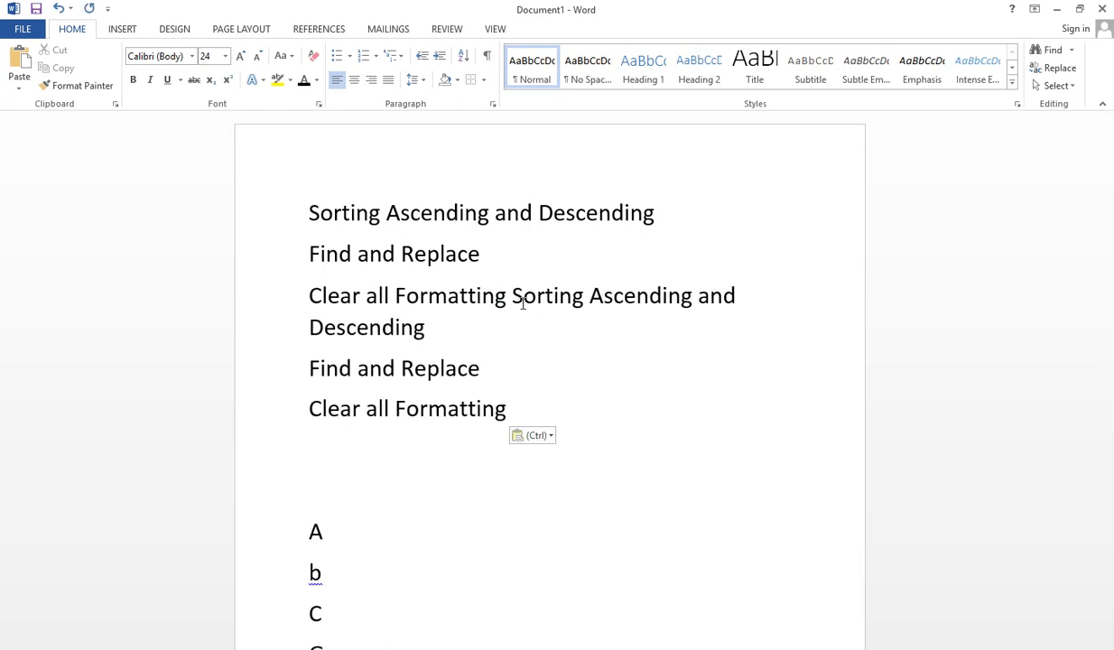
{"action": "key", "text": "ctrl+v"}
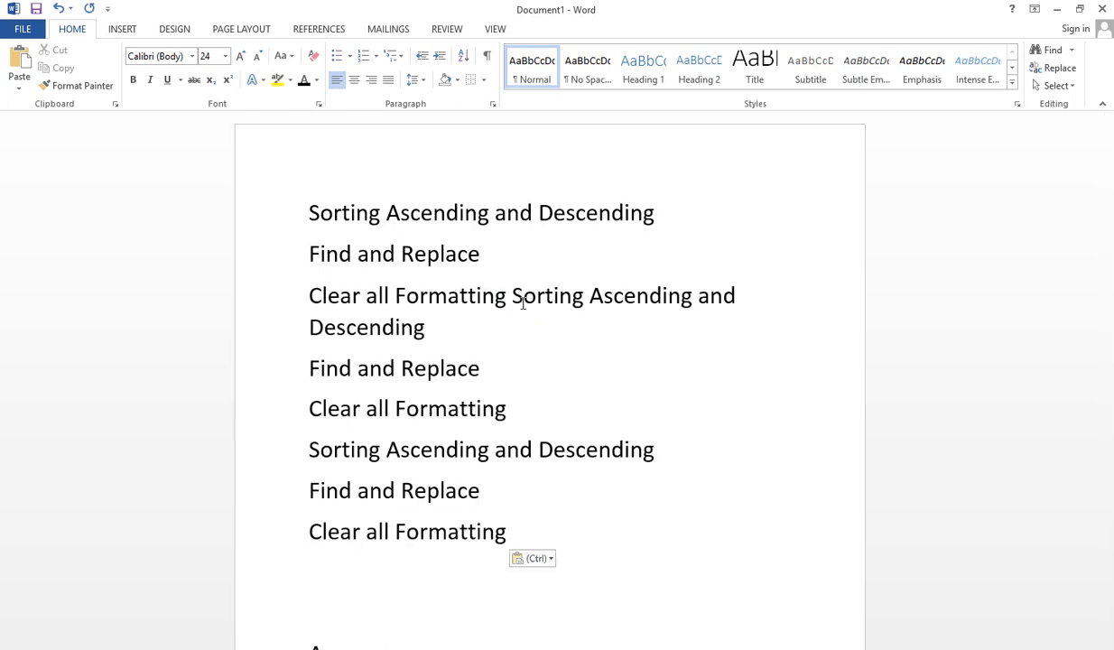
{"action": "key", "text": "ctrl+v"}
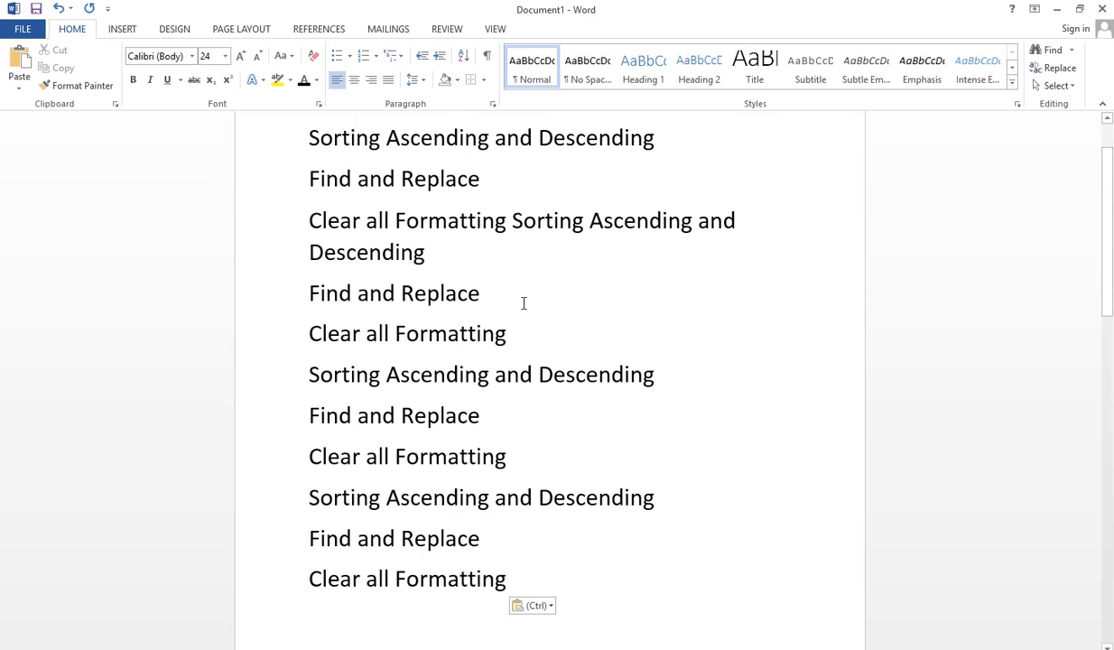
{"action": "key", "text": "ctrl+a"}
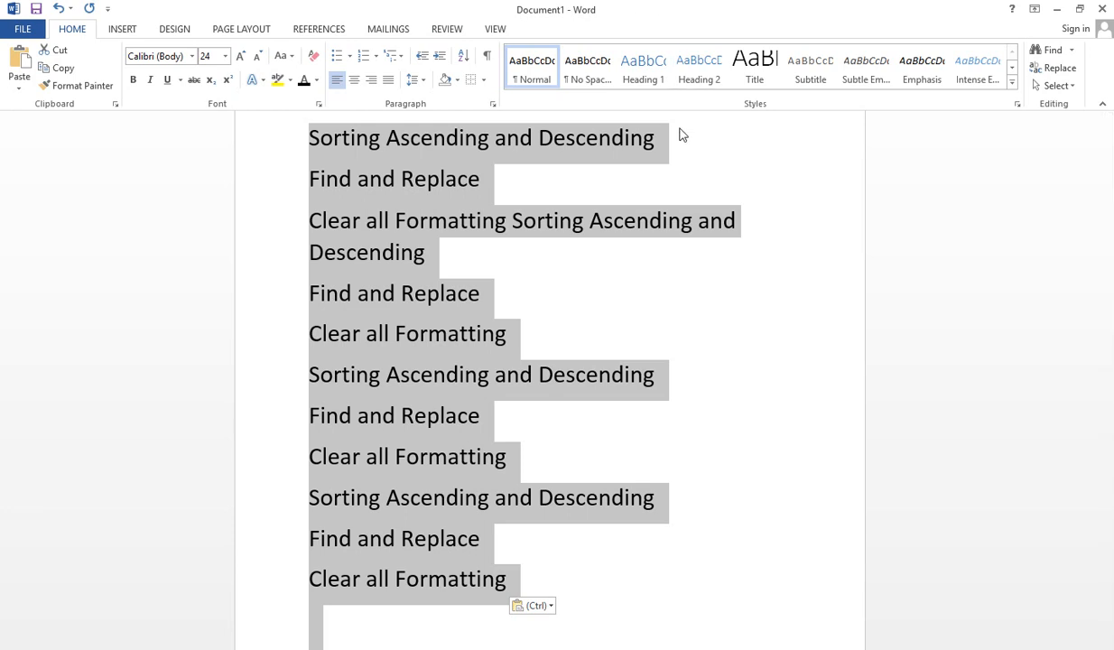
{"action": "scroll", "coordinate": [639, 393], "scroll_direction": "up", "scroll_amount": 1}
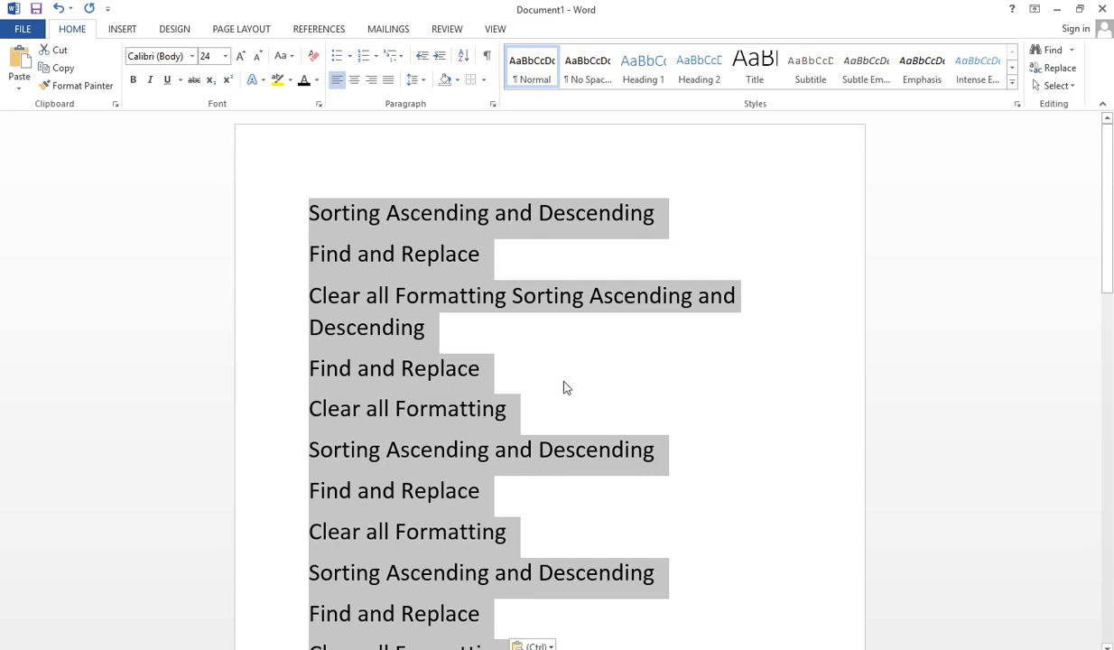
{"action": "key", "text": "ctrl+f"}
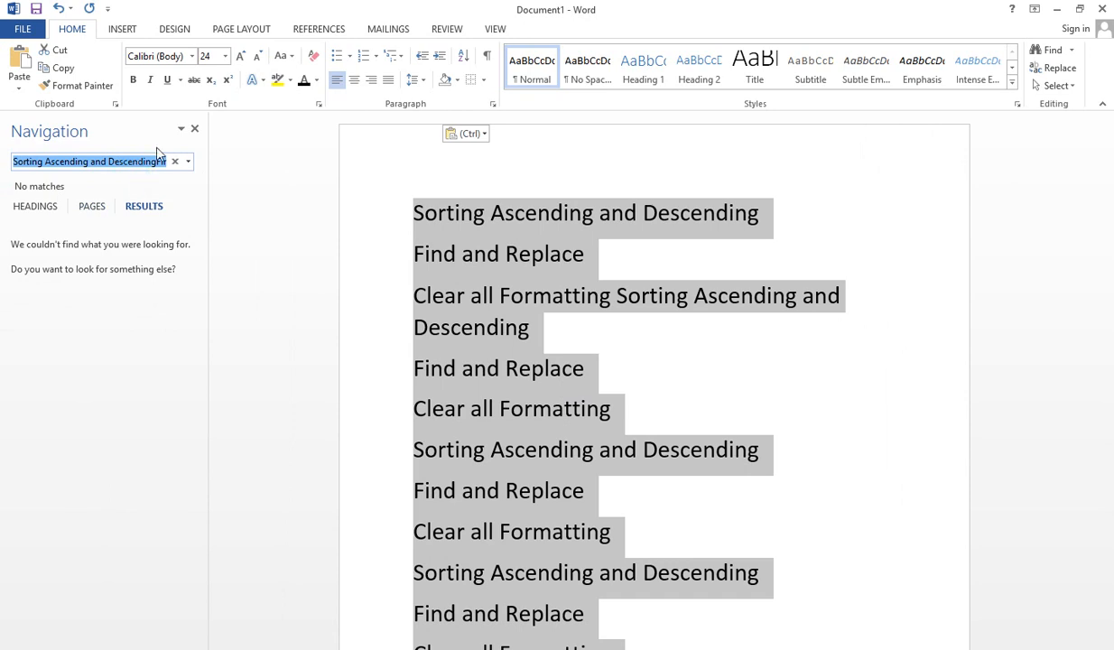
{"action": "left_click", "coordinate": [196, 129]}
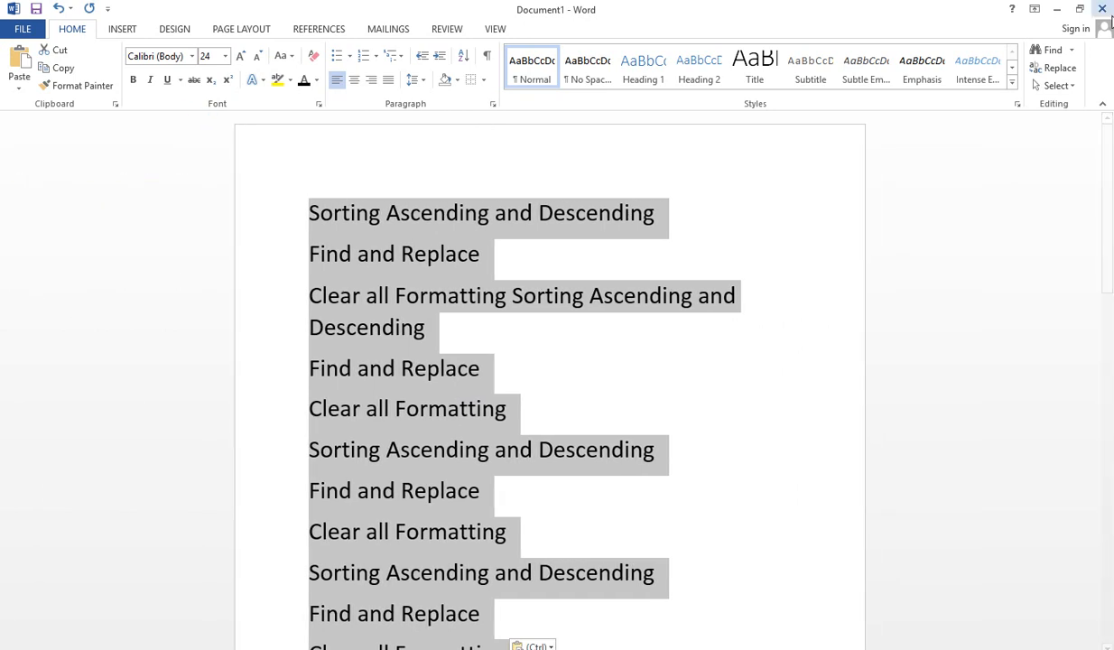
- Search the document for "clear" and close the search results
{"action": "left_click", "coordinate": [1050, 50]}
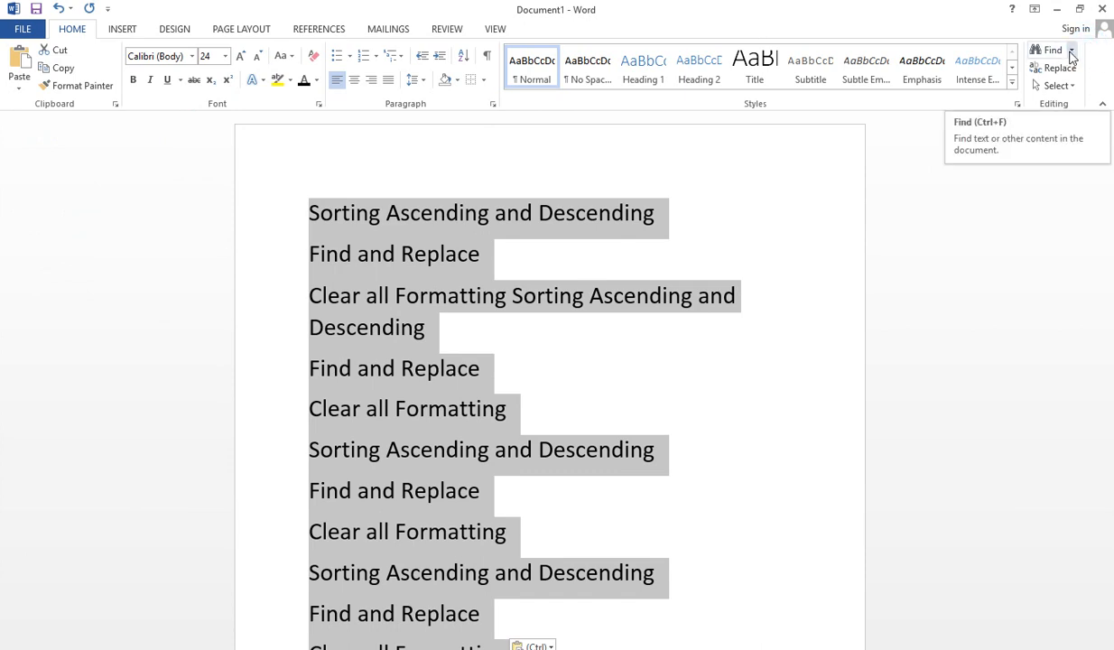
{"action": "left_click", "coordinate": [1072, 51]}
{"action": "left_click", "coordinate": [1056, 52]}
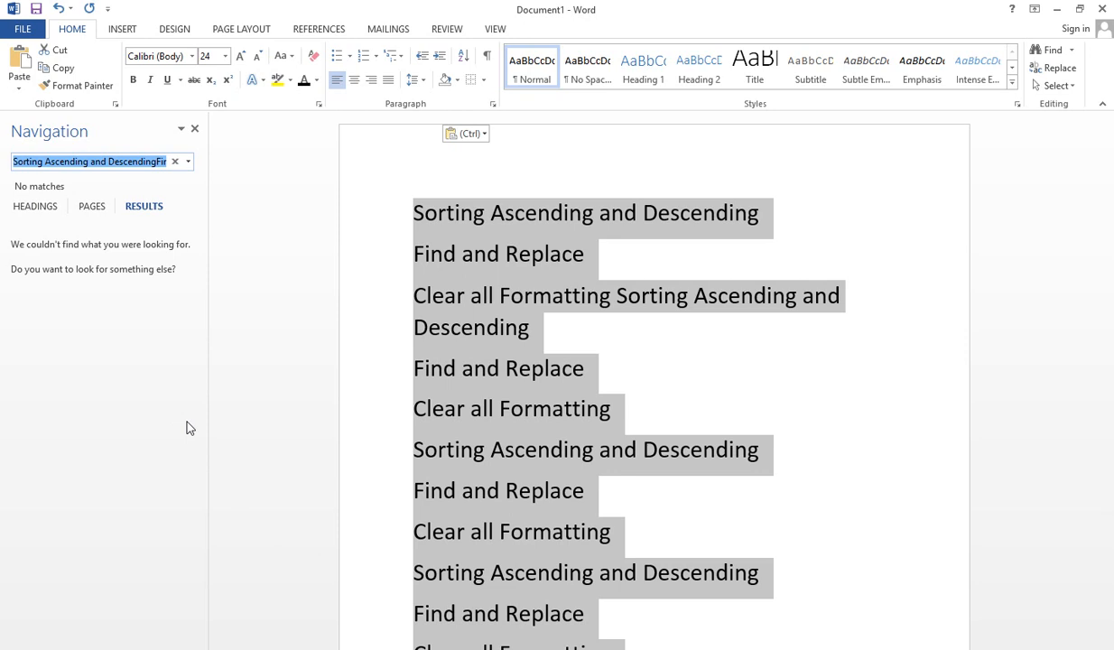
{"action": "type", "text": "clear"}
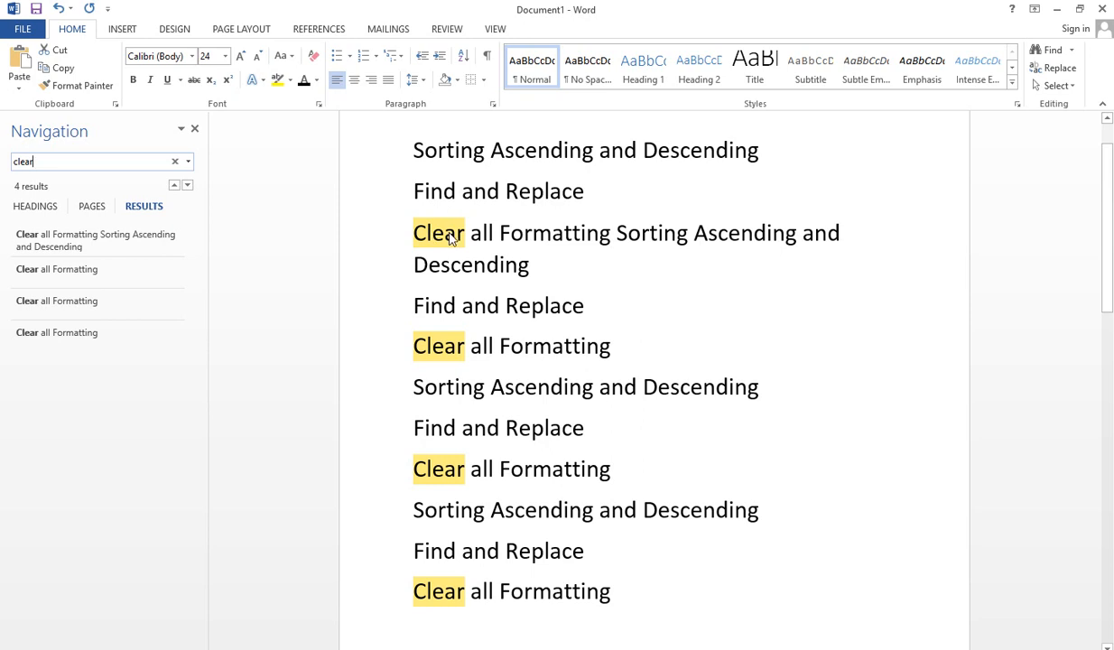
{"action": "left_click", "coordinate": [31, 187]}
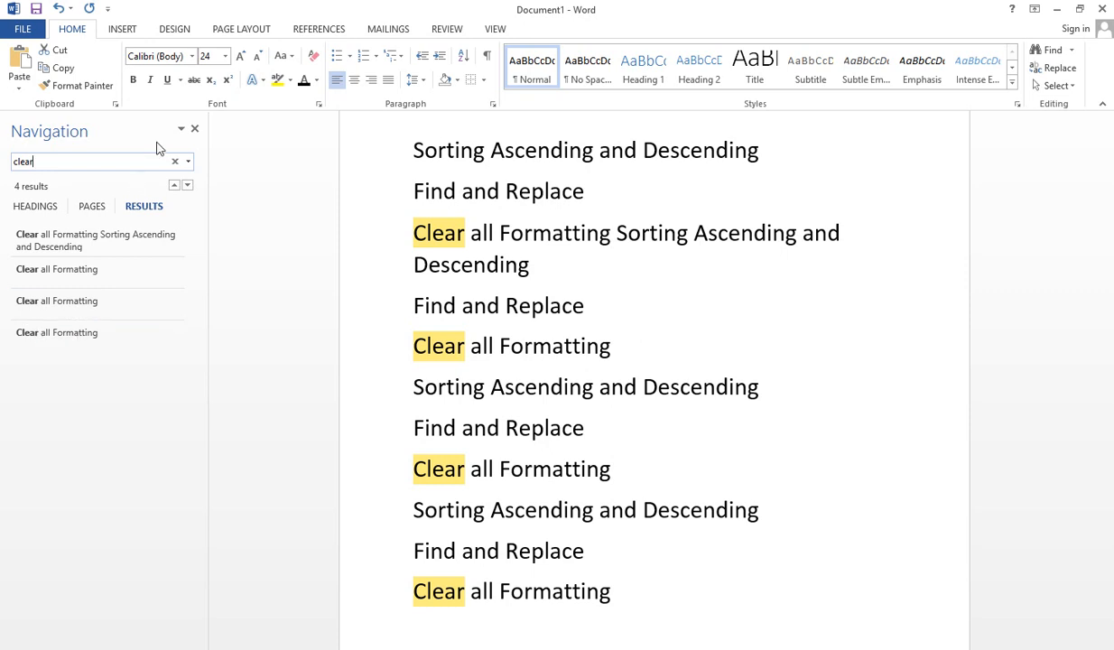
{"action": "left_click", "coordinate": [195, 132]}
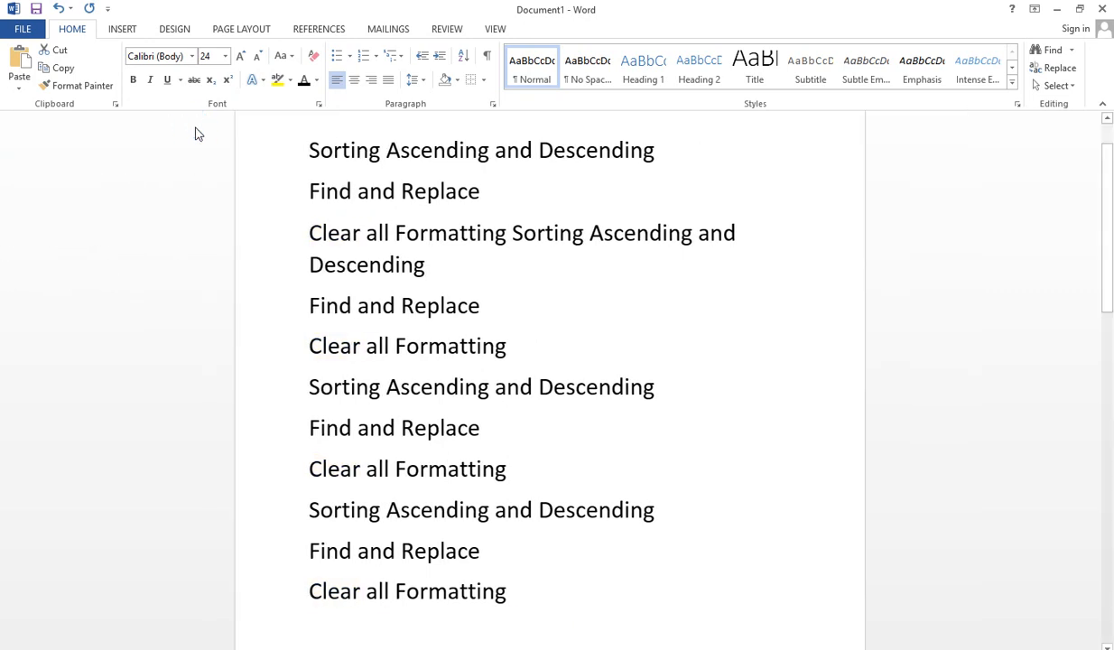
- Select the entire document and enter a replacement of "clear" with "Remove"
{"action": "key", "text": "ctrl+a"}
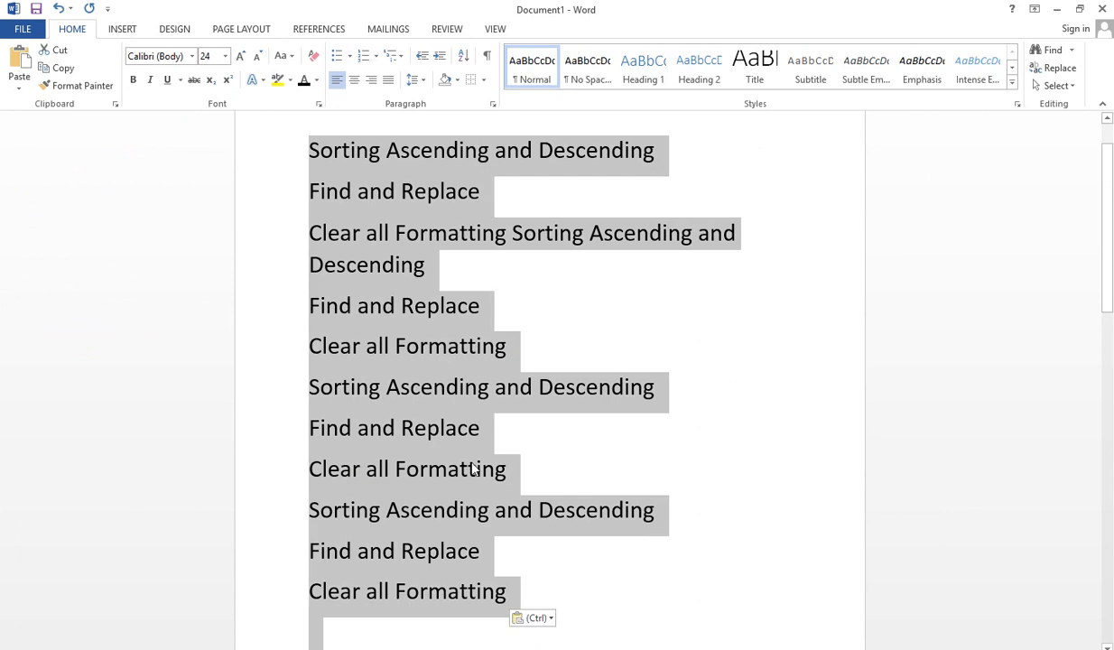
{"action": "left_click", "coordinate": [326, 237]}
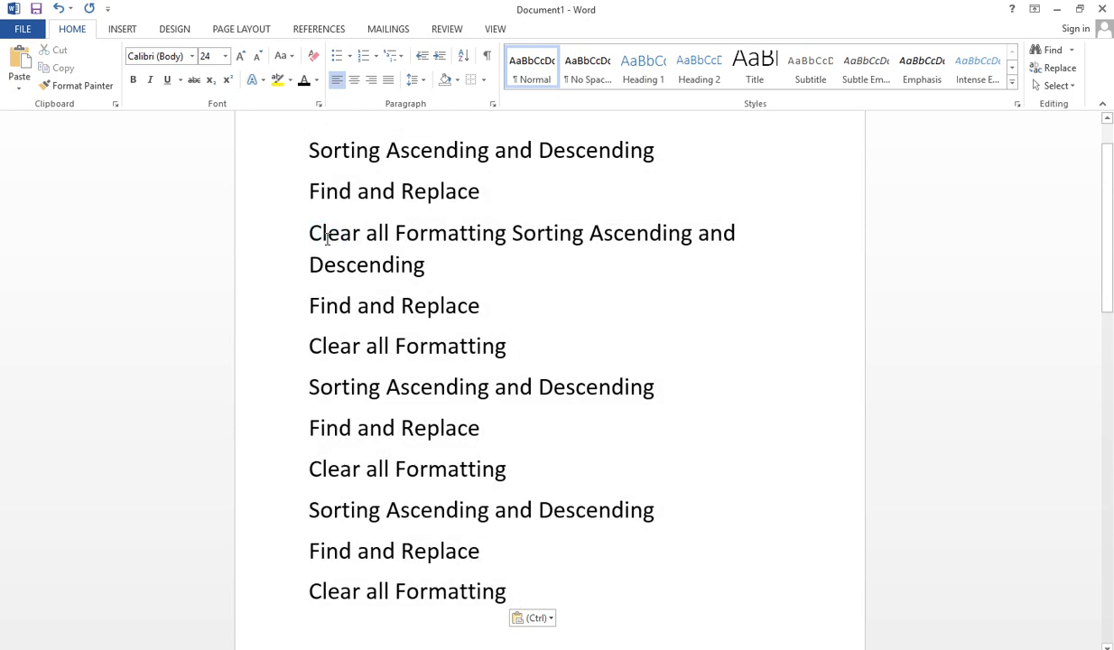
{"action": "left_click", "coordinate": [327, 237]}
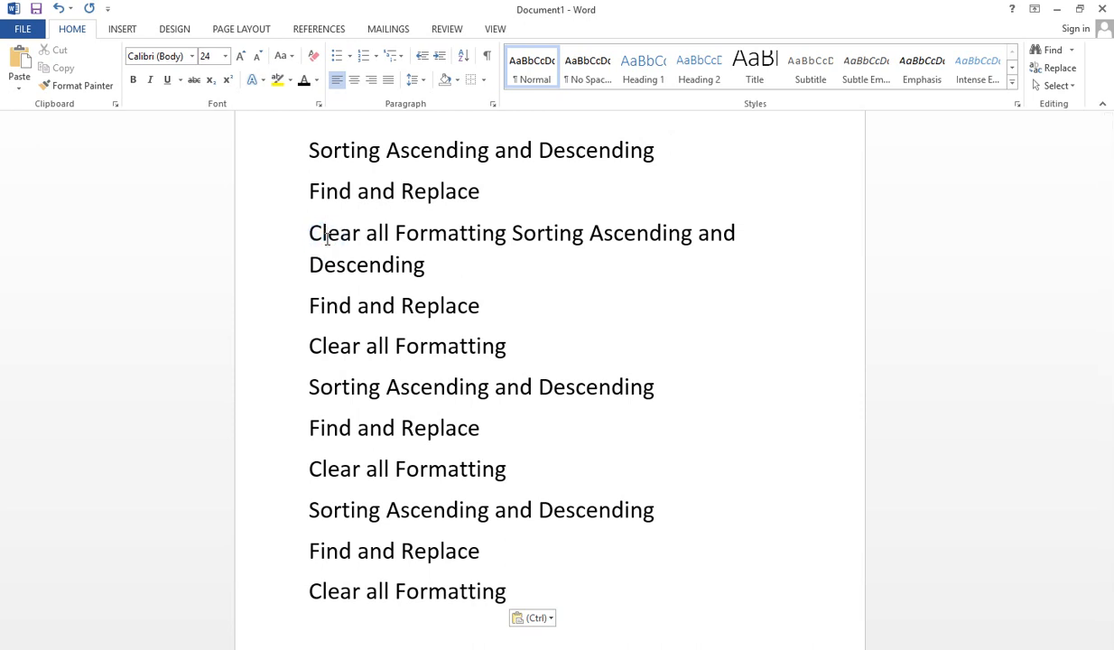
{"action": "key", "text": "ctrl+a"}
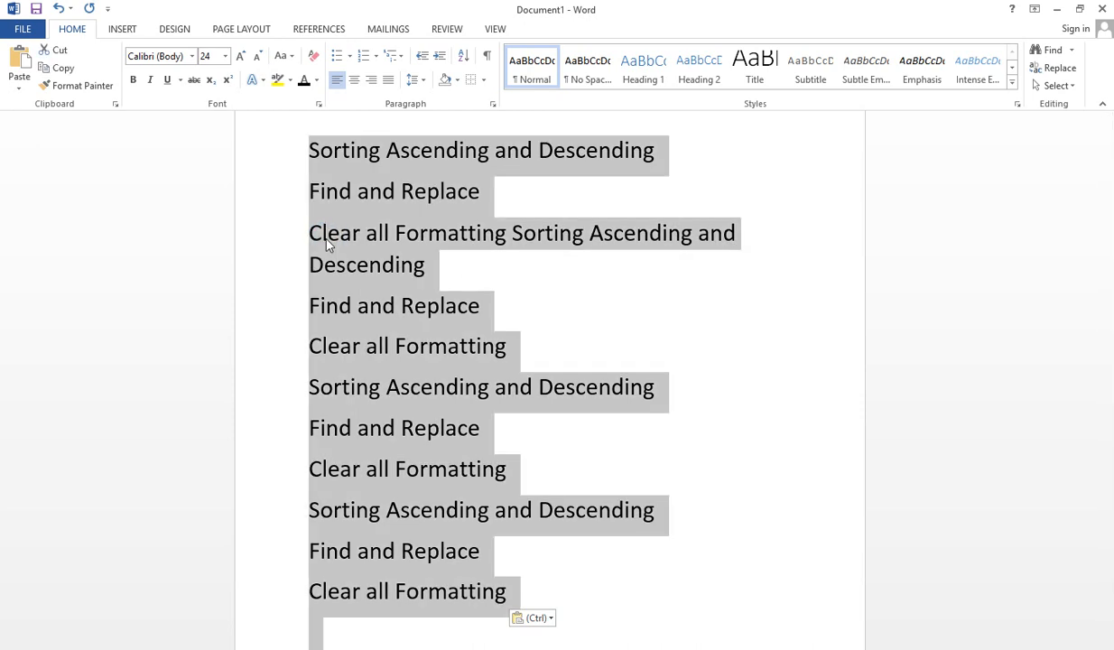
{"action": "left_click", "coordinate": [1055, 71]}
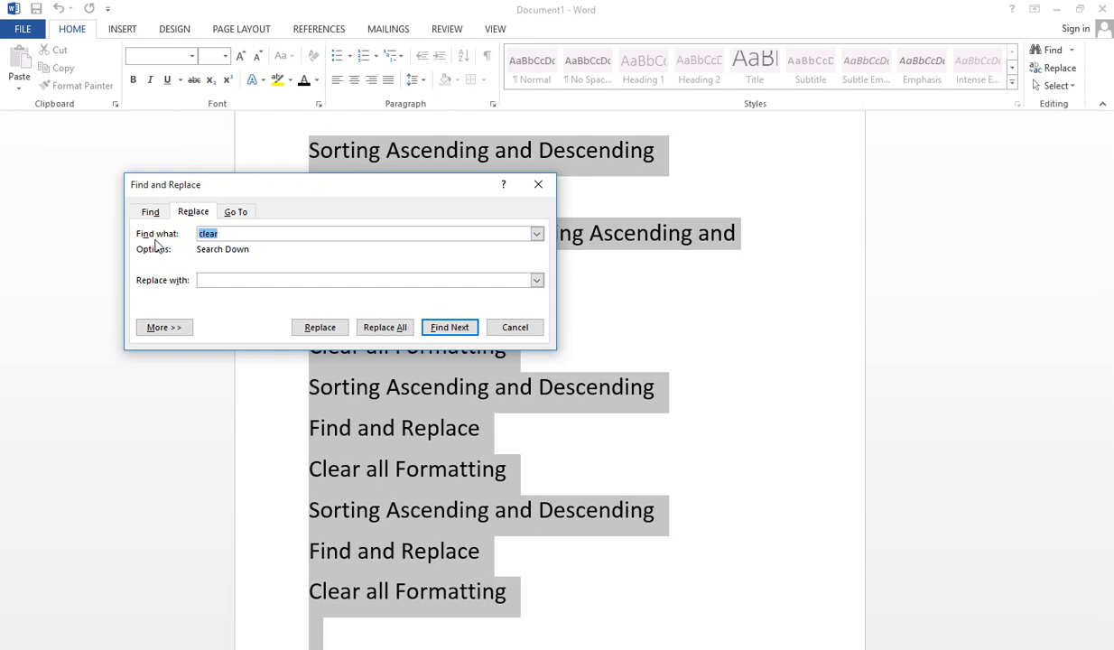
{"action": "left_click", "coordinate": [221, 234]}
{"action": "left_click", "coordinate": [154, 279]}
{"action": "left_click", "coordinate": [224, 276]}
{"action": "type", "text": "Rea"}
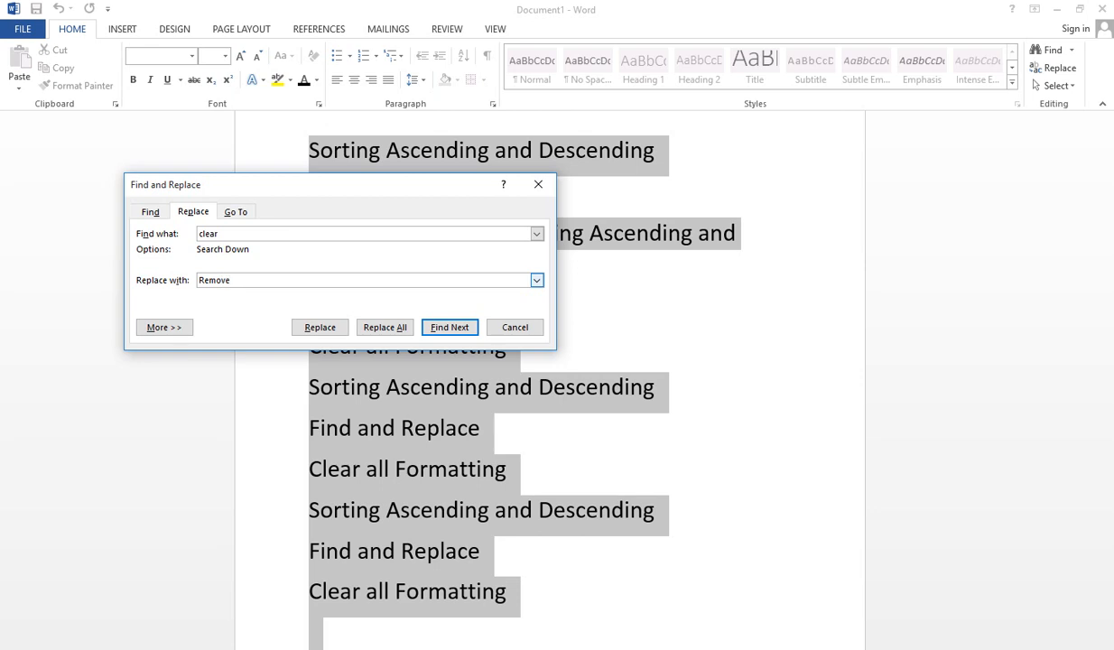
- Replace all matches in the selection and the rest of the document, and close the replacement dialog
{"action": "left_click", "coordinate": [386, 323]}
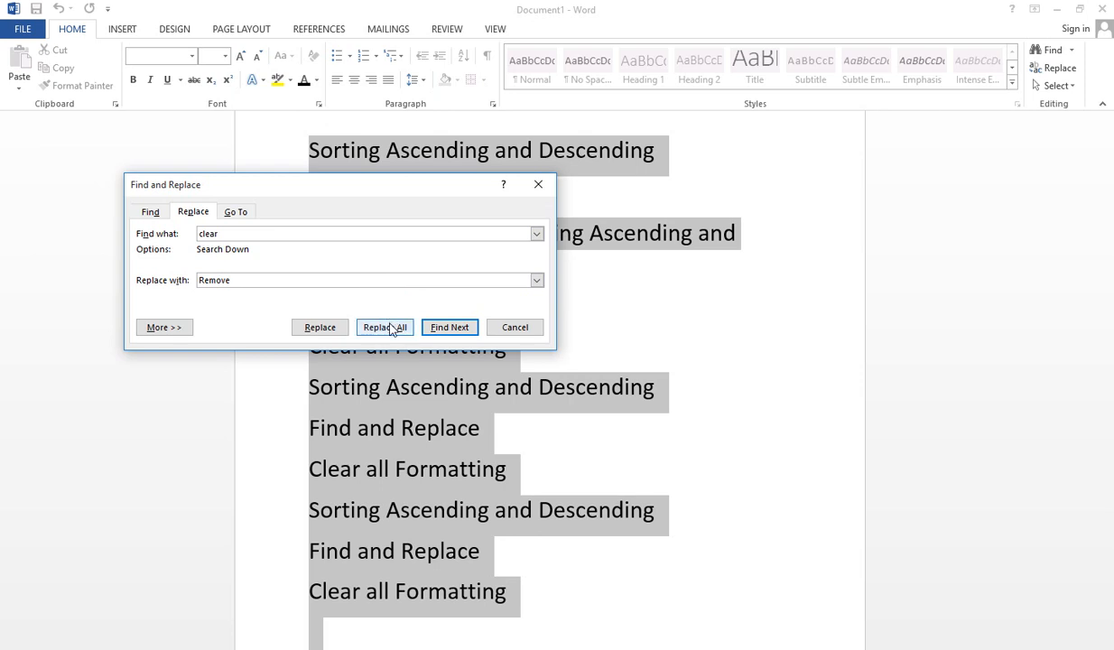
{"action": "left_click", "coordinate": [391, 328]}
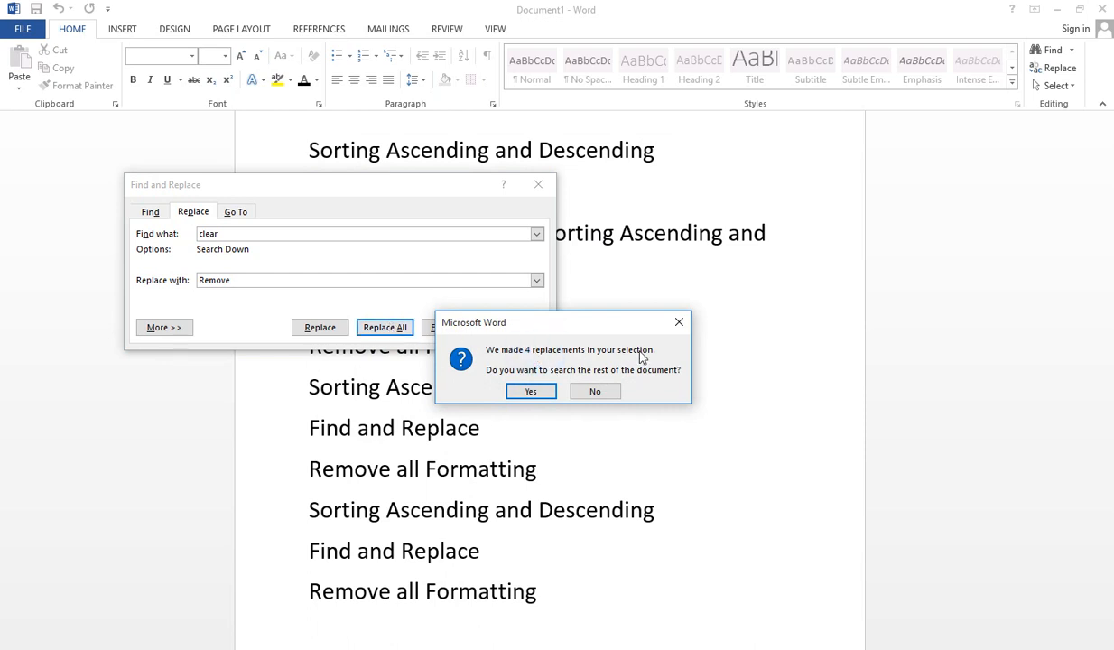
{"action": "left_click", "coordinate": [535, 394]}
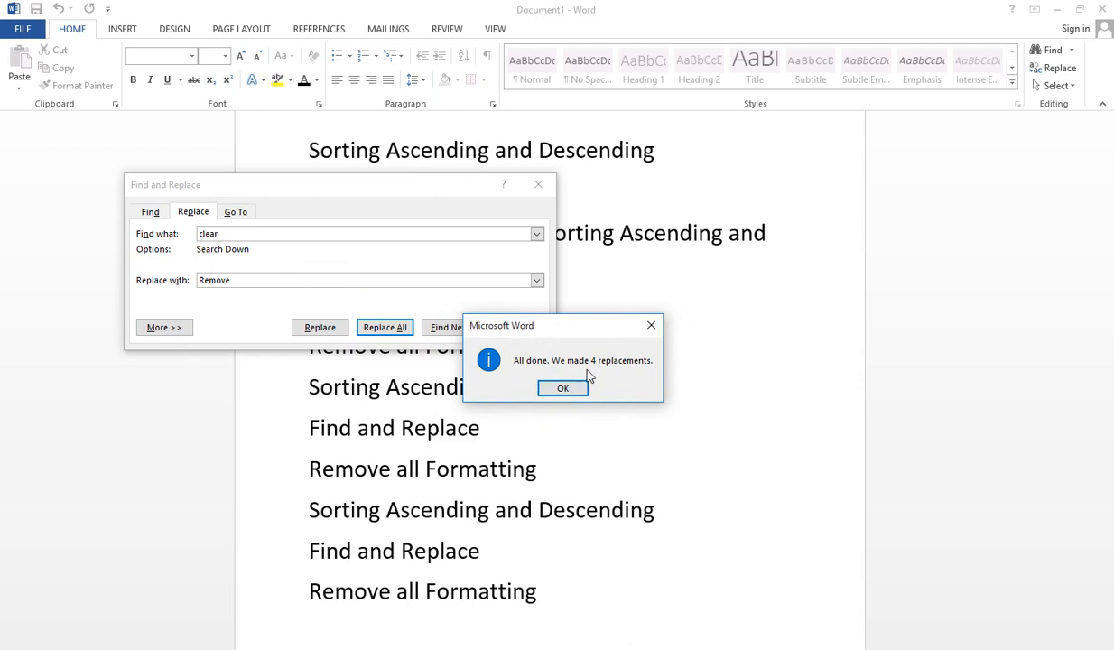
{"action": "left_click", "coordinate": [564, 389]}
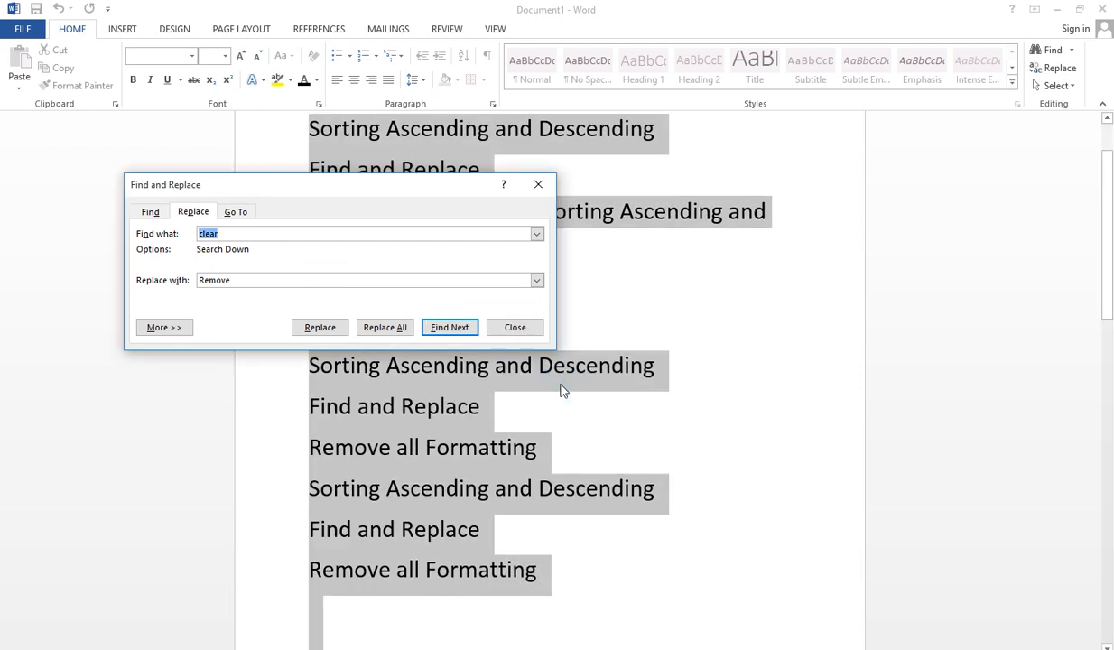
{"action": "left_click", "coordinate": [515, 328]}
- Check the replaced words at the start of the "Remove all Formatting" lines
{"action": "scroll", "coordinate": [416, 311], "scroll_direction": "up", "scroll_amount": 2}
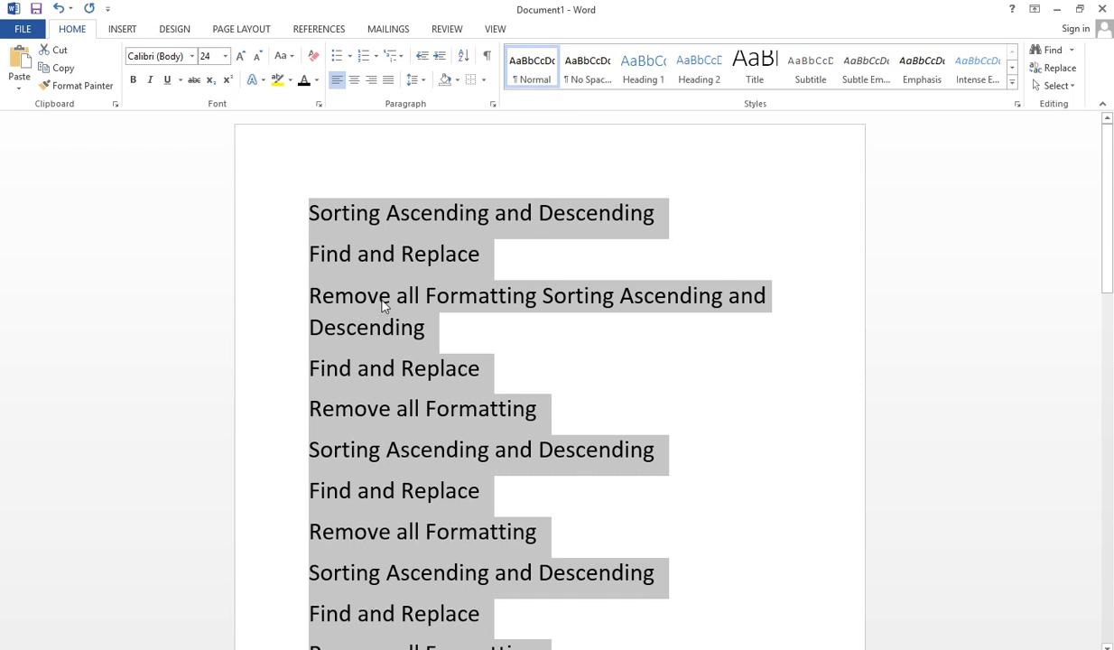
{"action": "left_click", "coordinate": [378, 295]}
{"action": "left_click", "coordinate": [352, 296]}
{"action": "left_click", "coordinate": [352, 408]}
{"action": "left_click", "coordinate": [340, 531]}
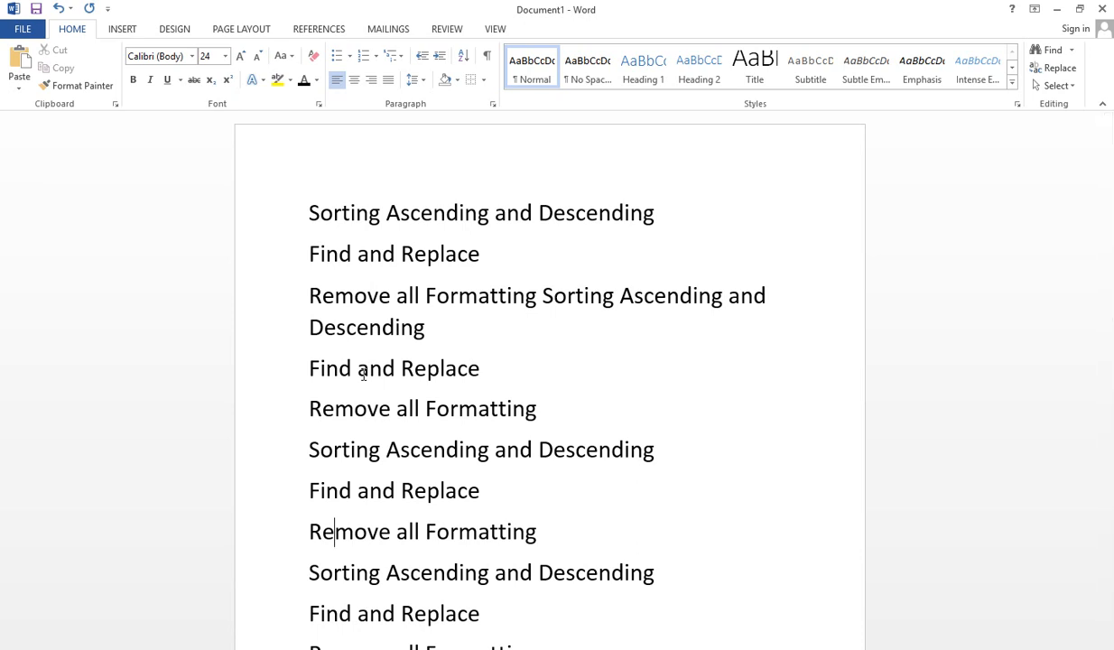
{"action": "left_click", "coordinate": [335, 532]}
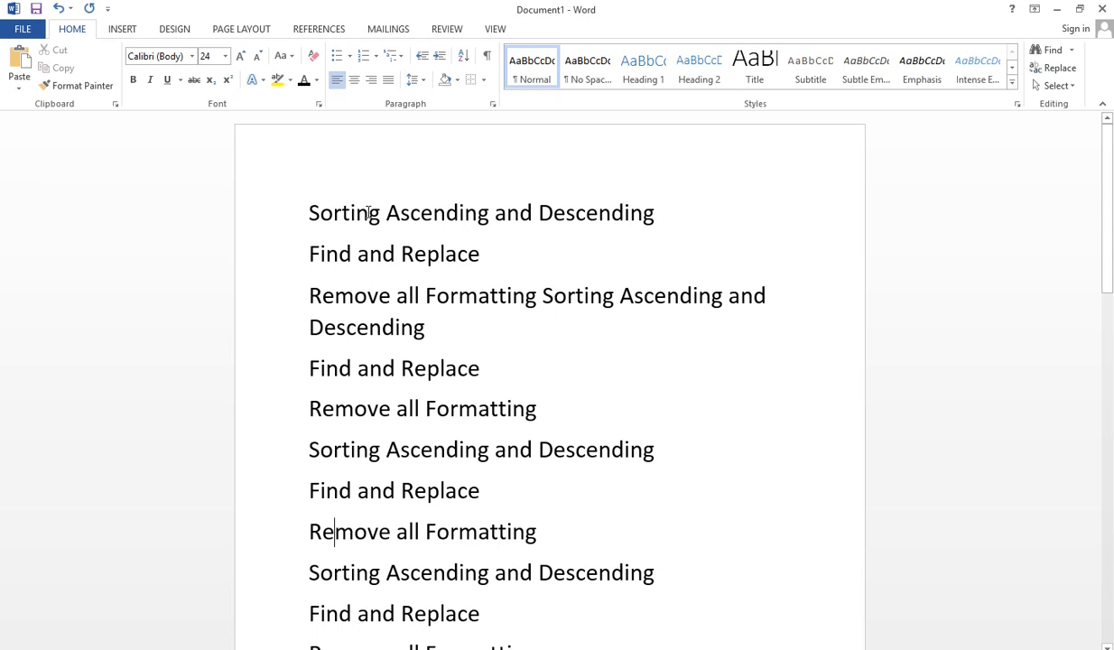
- Delete every "sorting" from the whole text by replacing all with an empty value, without searching the rest of the document
{"action": "left_click", "coordinate": [351, 214]}
{"action": "key", "text": "ctrl+a"}
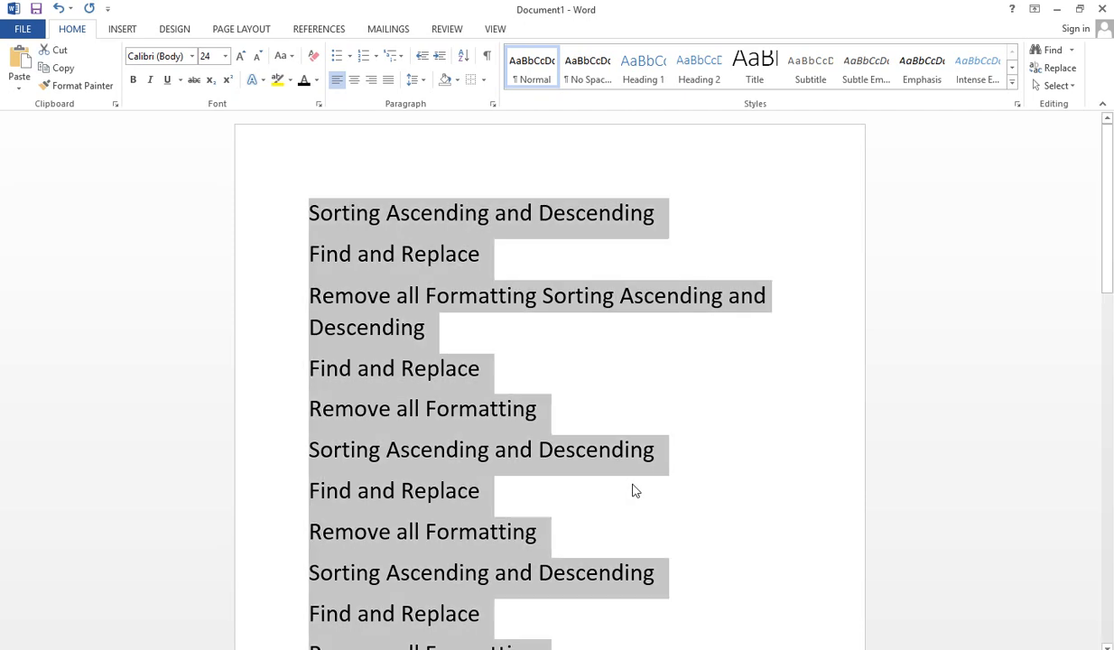
{"action": "key", "text": "ctrl+h"}
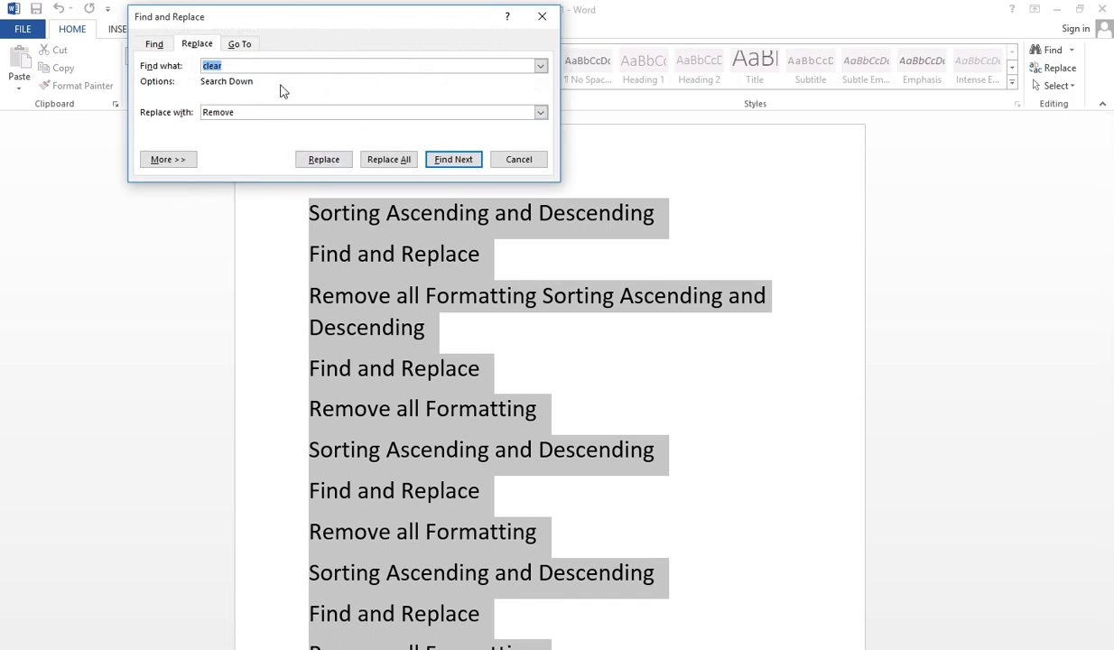
{"action": "type", "text": "sorting"}
{"action": "left_click", "coordinate": [242, 110]}
{"action": "left_click_drag", "start_coordinate": [242, 109], "coordinate": [171, 112]}
{"action": "key", "text": "BackSpace"}
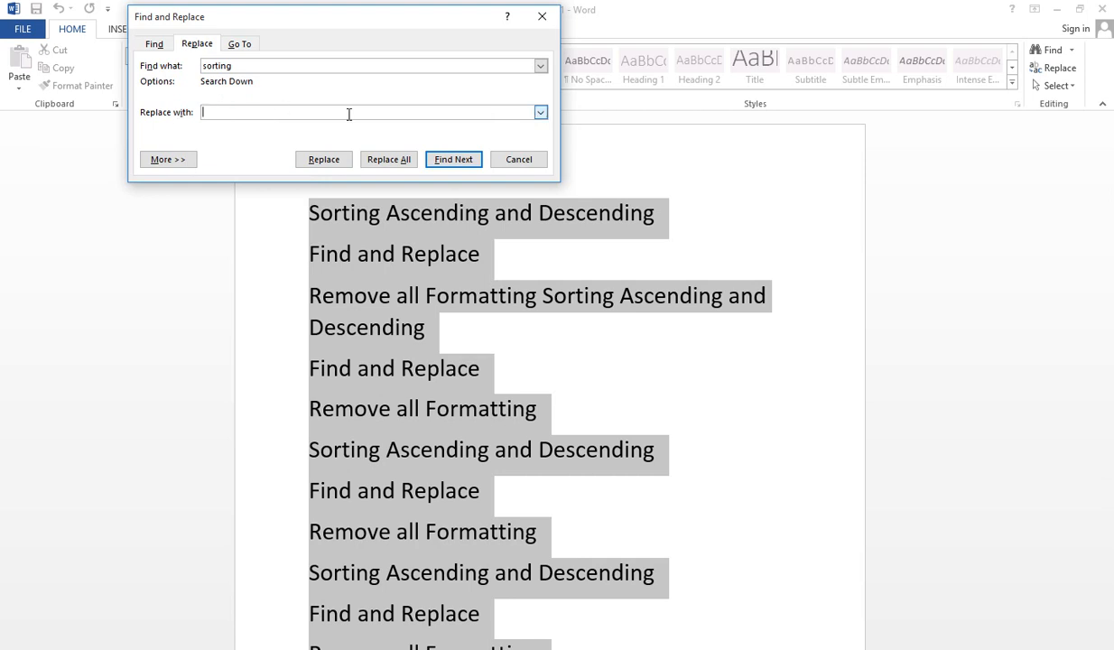
{"action": "left_click", "coordinate": [389, 159]}
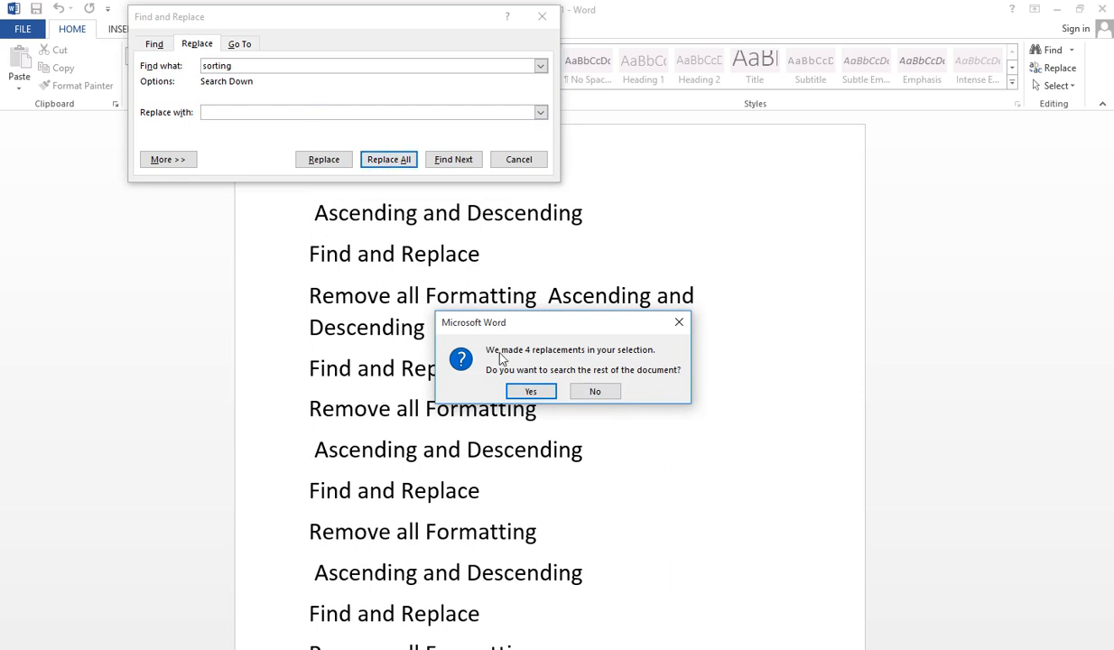
{"action": "left_click", "coordinate": [592, 393]}
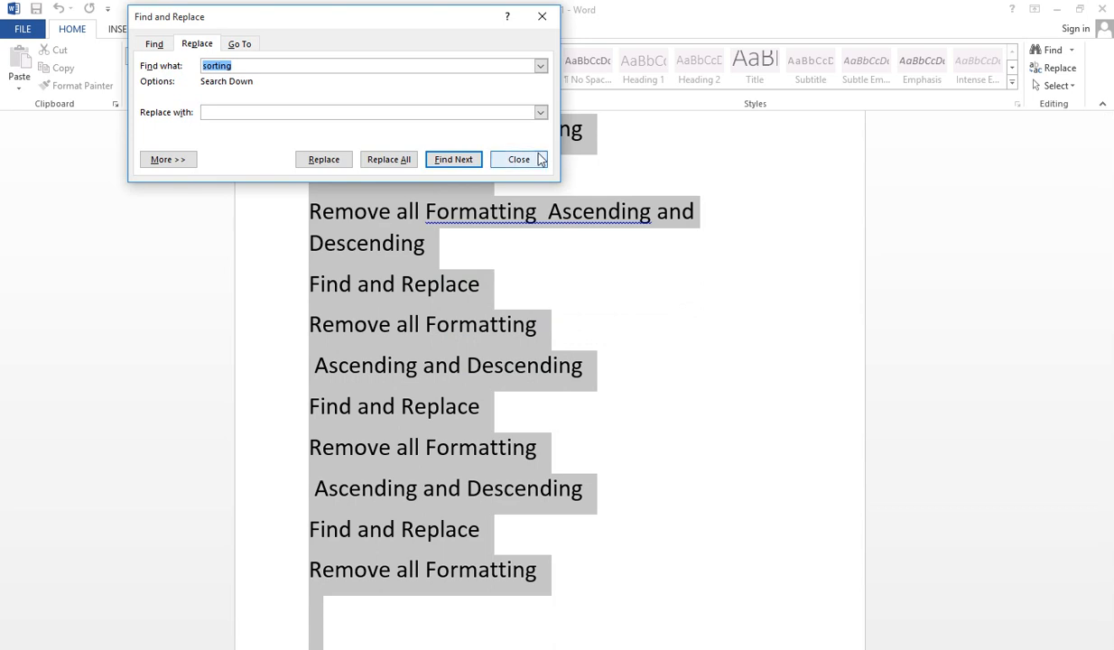
{"action": "left_click", "coordinate": [531, 159]}
{"action": "scroll", "coordinate": [438, 291], "scroll_direction": "up", "scroll_amount": 2}
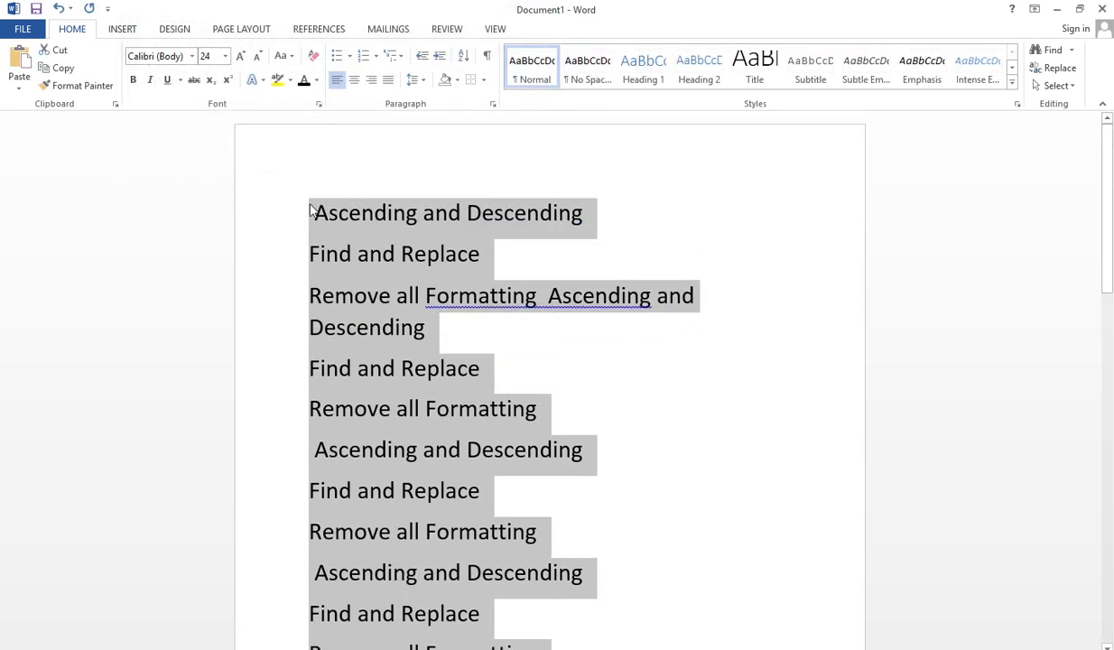
{"action": "left_click", "coordinate": [308, 210]}
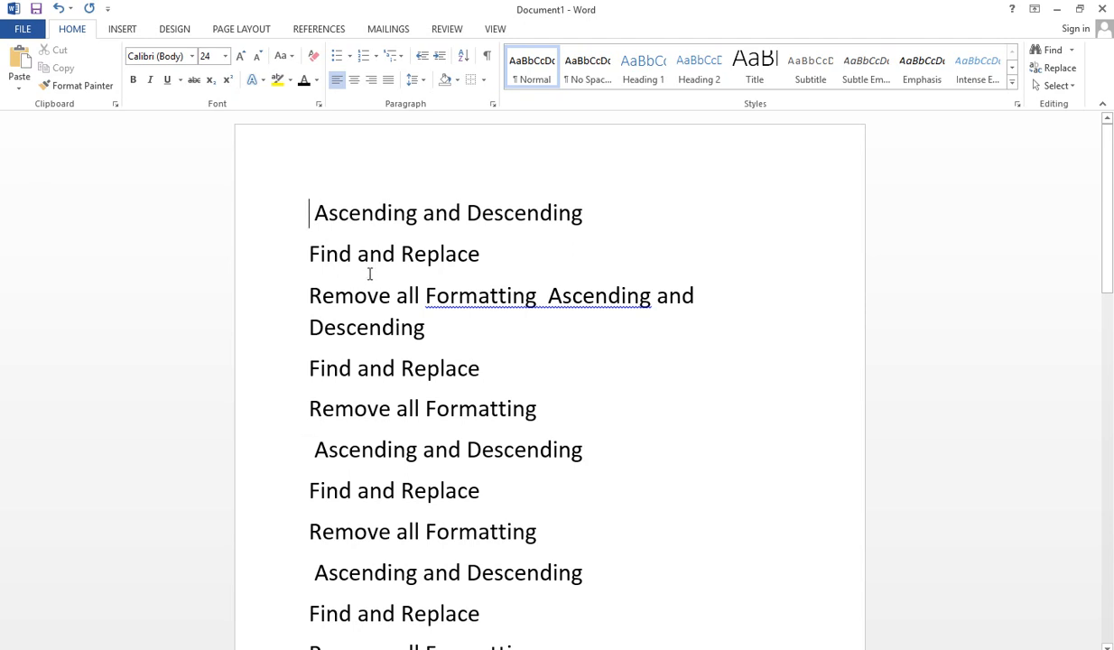
- Bring up the topic list in Notepad and switch to the MICROSOFT WORD TUTORIAL 2013 document in Word
{"action": "scroll", "coordinate": [390, 309], "scroll_direction": "down", "scroll_amount": 5}
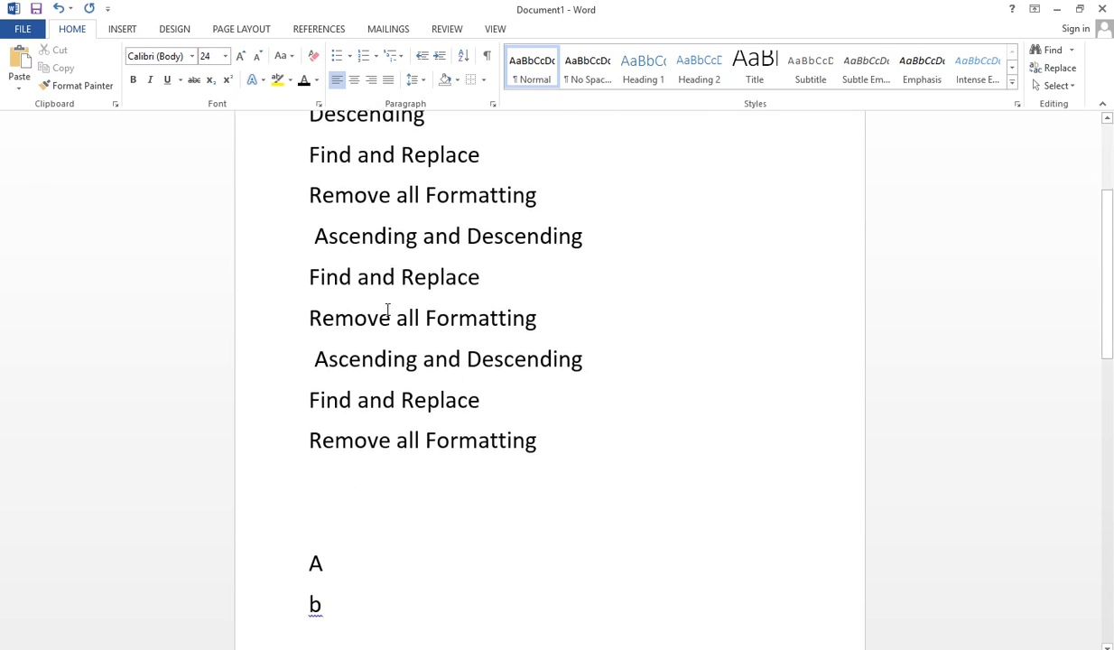
{"action": "scroll", "coordinate": [393, 408], "scroll_direction": "up", "scroll_amount": 1}
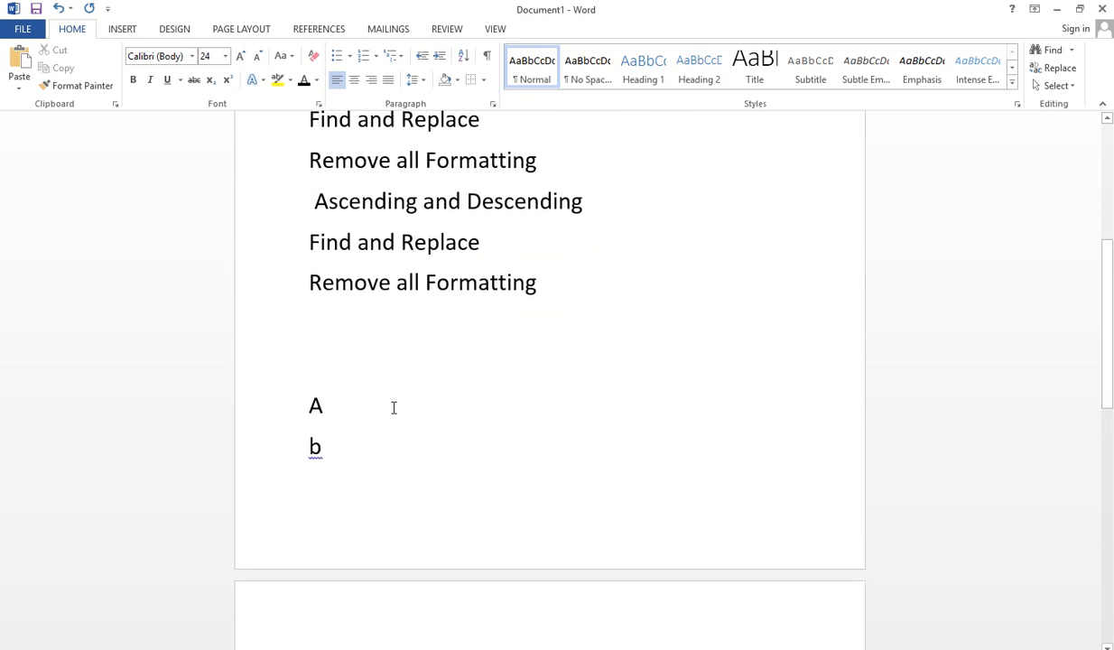
{"action": "scroll", "coordinate": [394, 407], "scroll_direction": "down", "scroll_amount": 10}
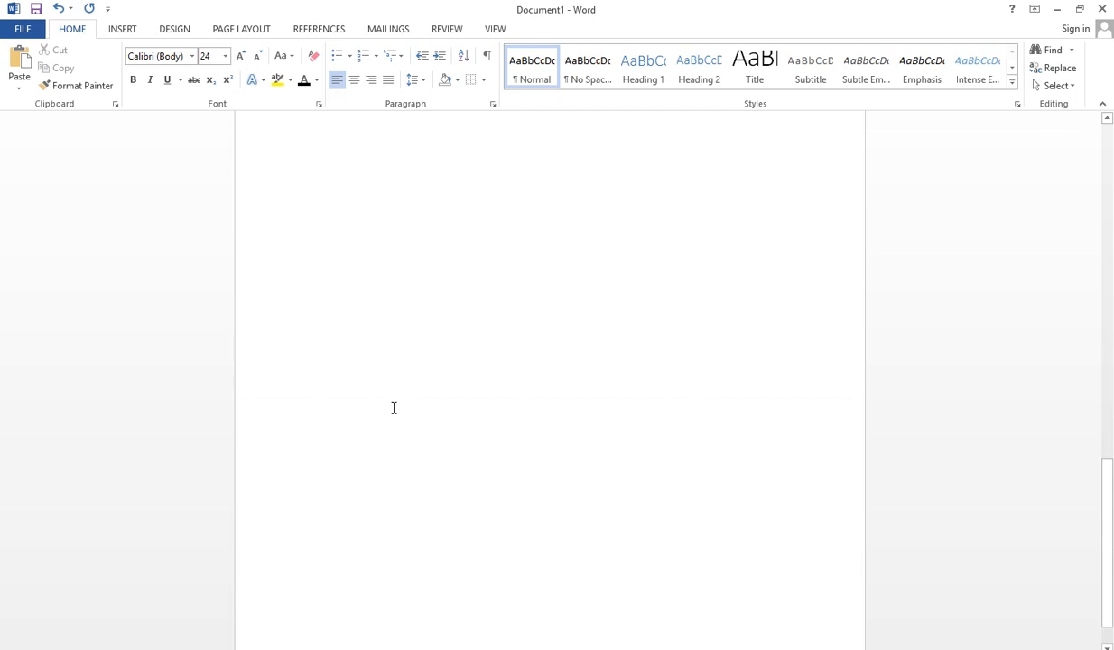
{"action": "scroll", "coordinate": [394, 407], "scroll_direction": "up", "scroll_amount": 5}
{"action": "mouse_move", "coordinate": [443, 649]}
{"action": "left_click", "coordinate": [443, 600]}
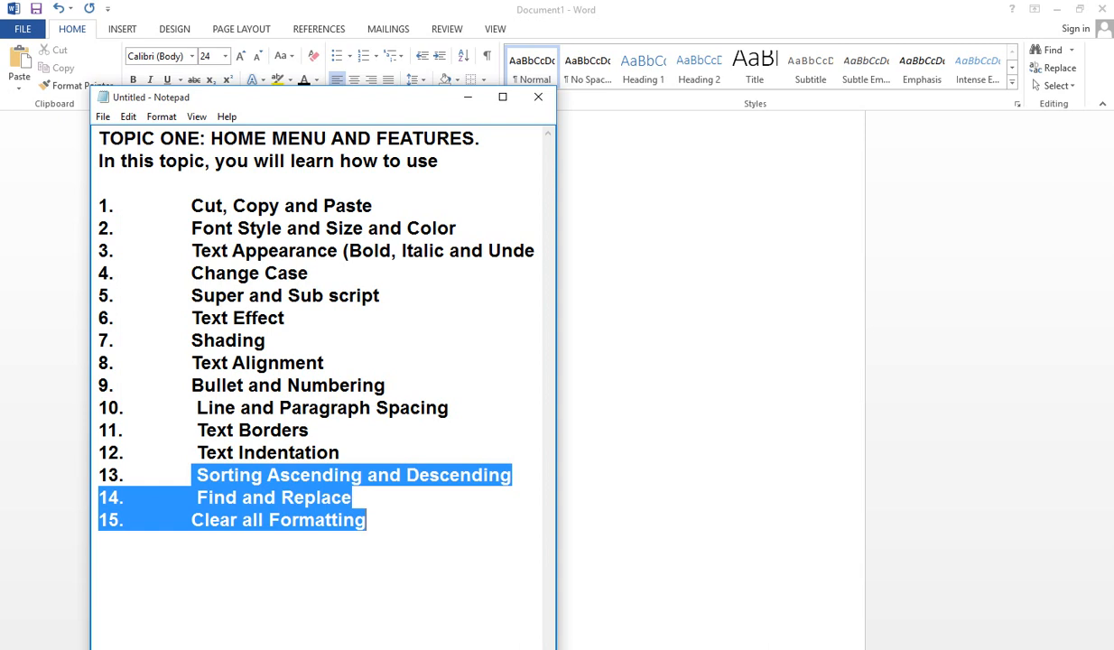
{"action": "mouse_move", "coordinate": [335, 648]}
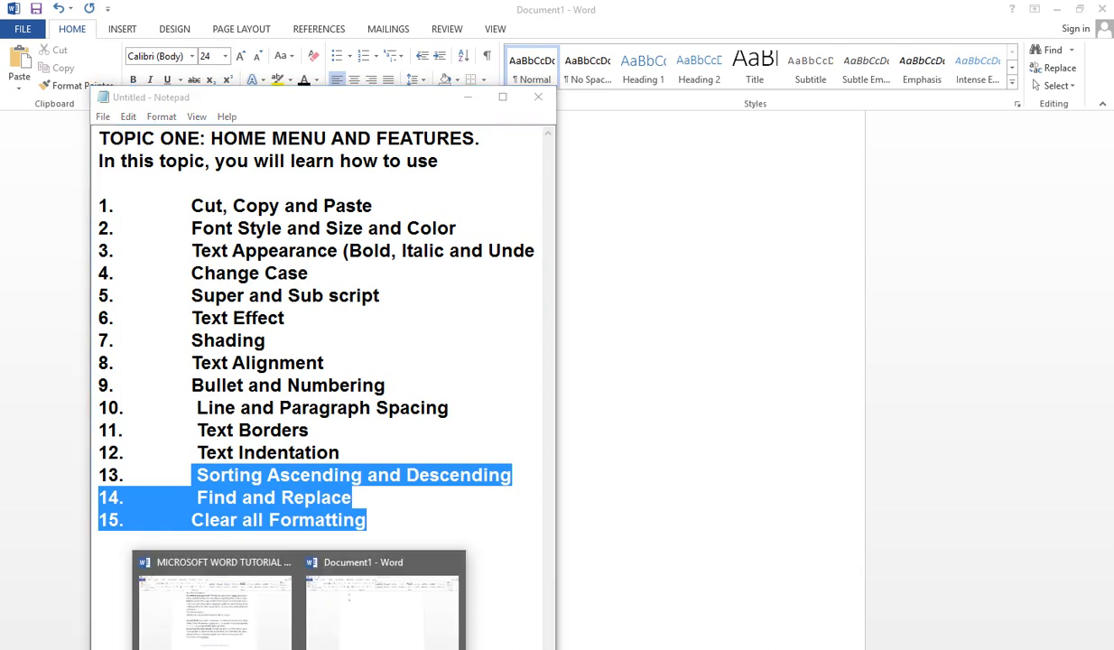
{"action": "left_click", "coordinate": [222, 574]}
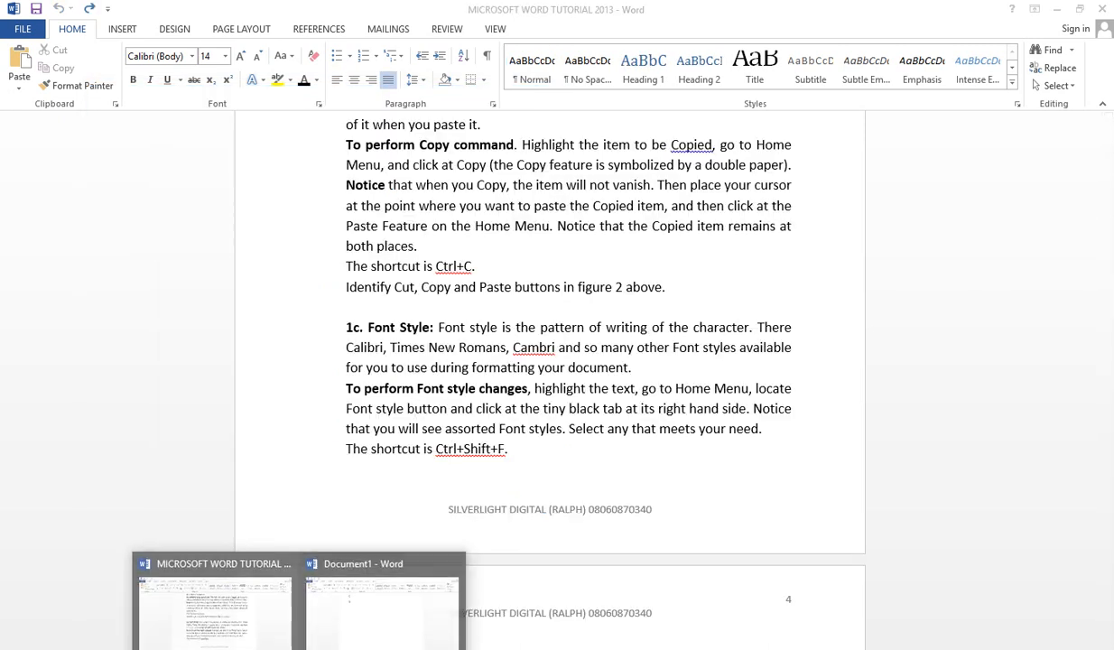
- Switch to Document1 and apply the bold blue shadowed text effect from the third row to the first three paragraphs
{"action": "left_click", "coordinate": [353, 613]}
{"action": "scroll", "coordinate": [480, 276], "scroll_direction": "up", "scroll_amount": 10}
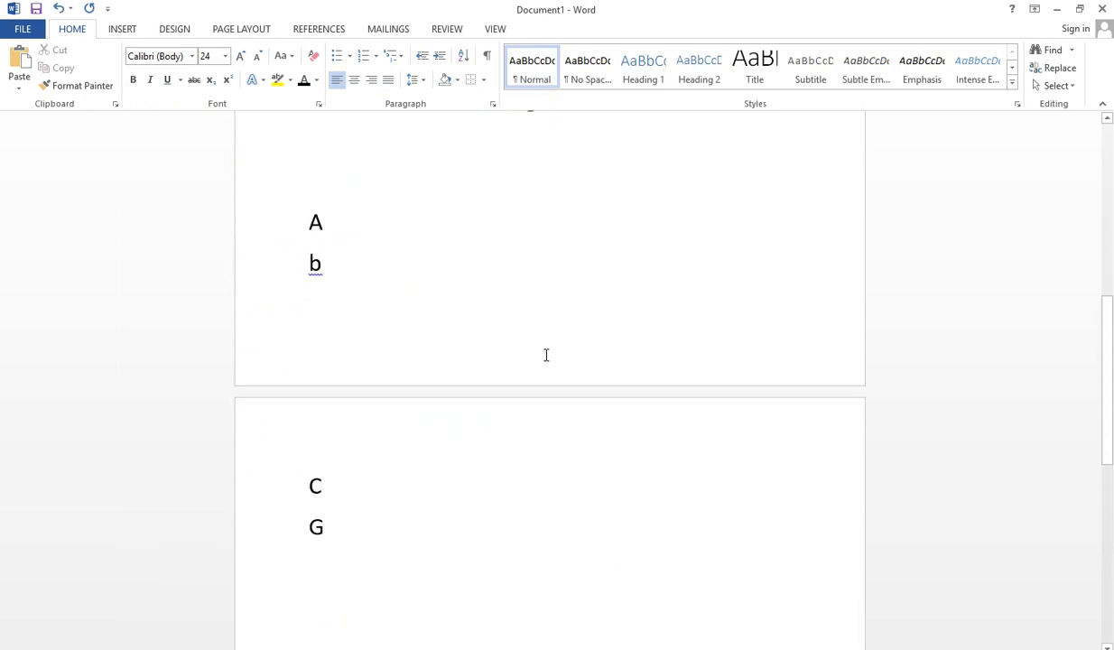
{"action": "scroll", "coordinate": [546, 356], "scroll_direction": "up", "scroll_amount": 5}
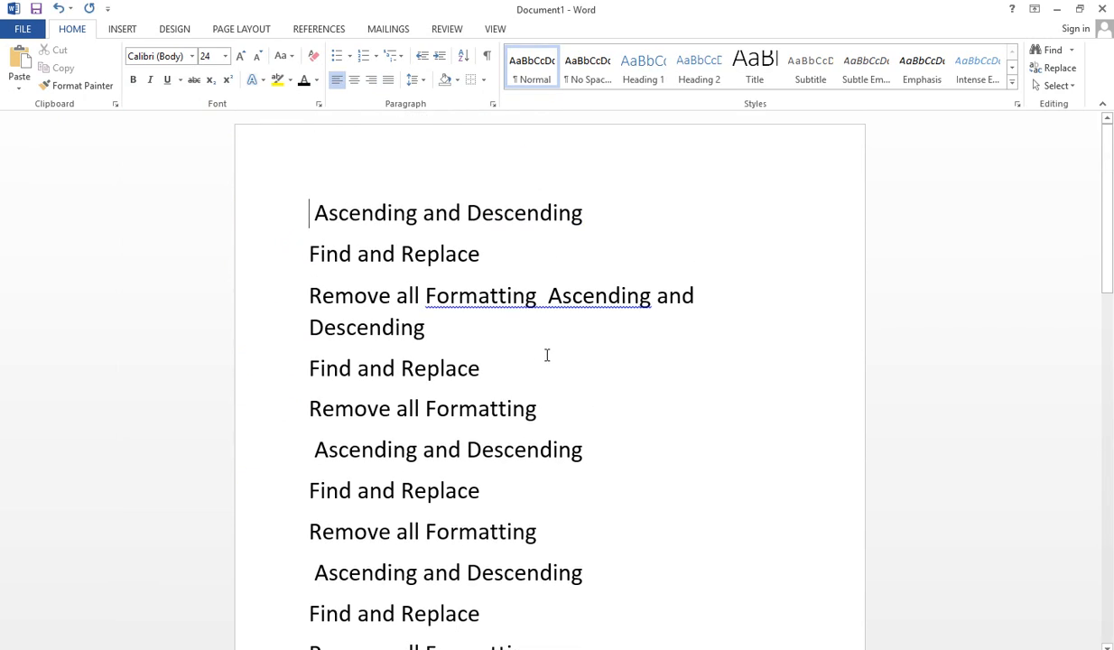
{"action": "left_click_drag", "start_coordinate": [306, 213], "coordinate": [458, 325]}
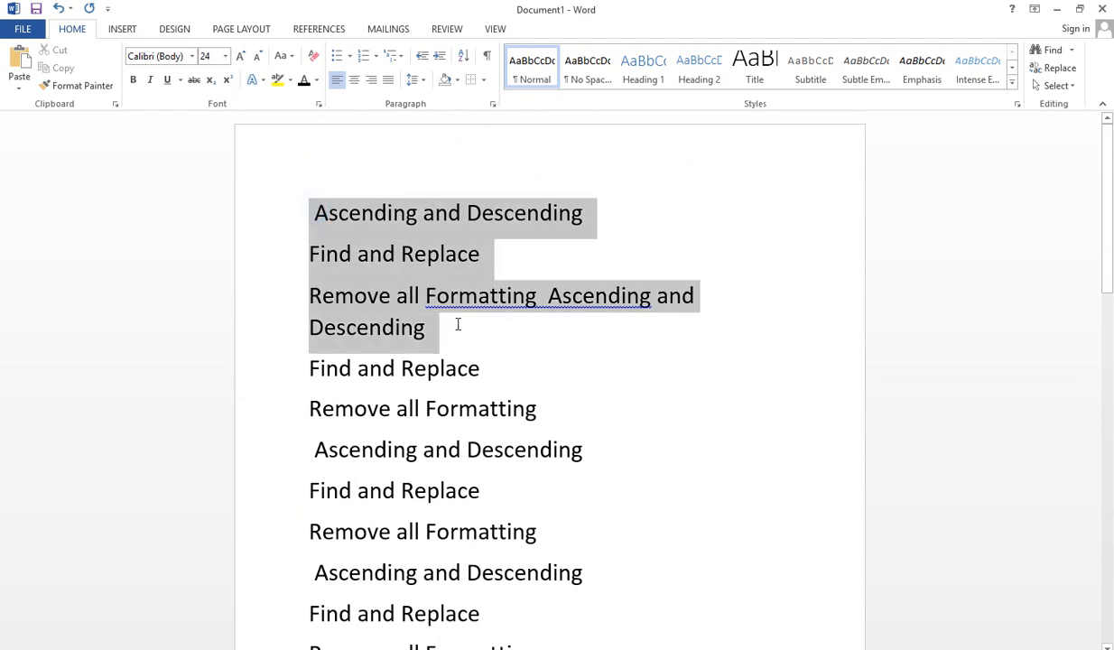
{"action": "left_click", "coordinate": [253, 80]}
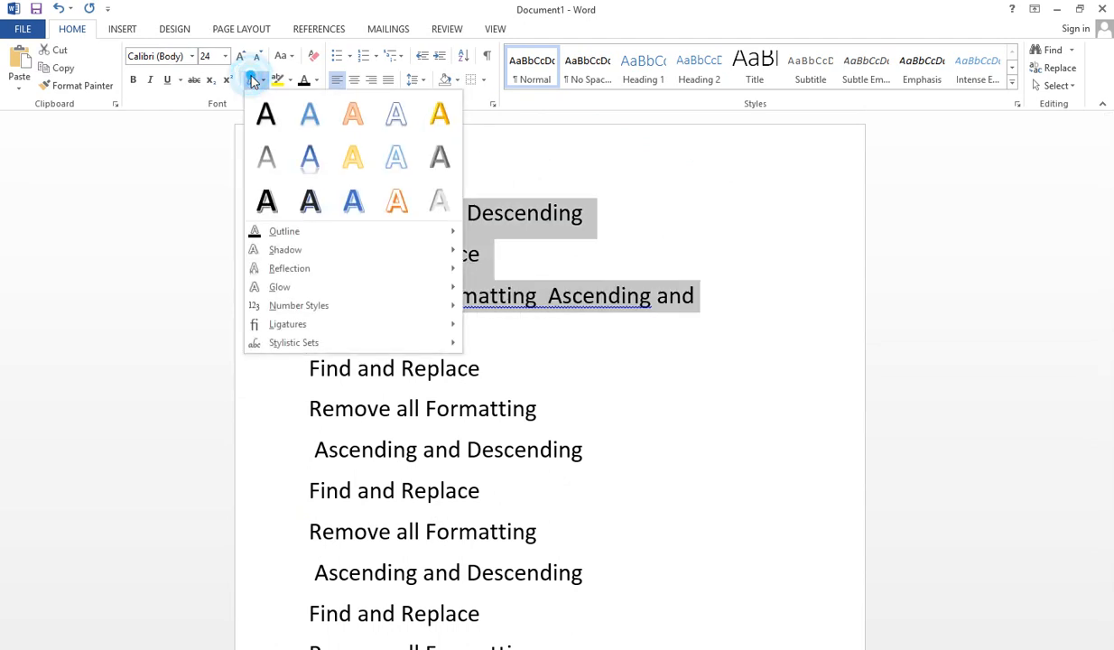
{"action": "left_click", "coordinate": [353, 201]}
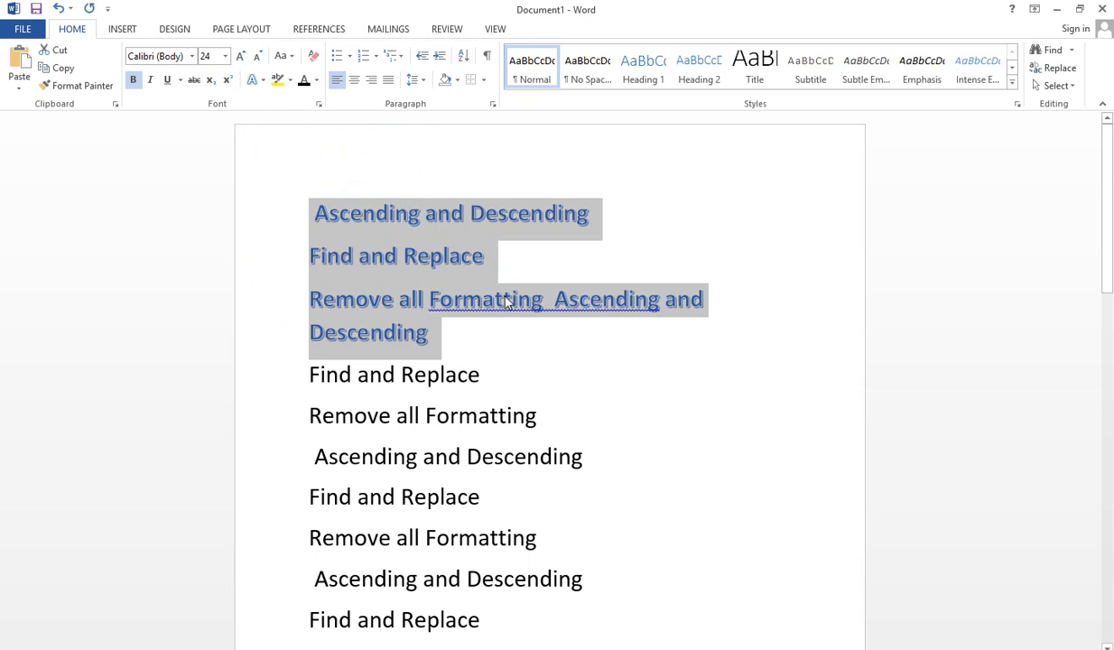
- Enlarge the "Remove all Formatting Ascending and Descending" paragraph to font size 36
{"action": "left_click", "coordinate": [486, 294]}
{"action": "left_click_drag", "start_coordinate": [428, 336], "coordinate": [264, 294]}
{"action": "left_click", "coordinate": [240, 56]}
{"action": "left_click", "coordinate": [240, 56]}
{"action": "left_click", "coordinate": [240, 57]}
{"action": "left_click", "coordinate": [240, 57]}
{"action": "left_click", "coordinate": [241, 58]}
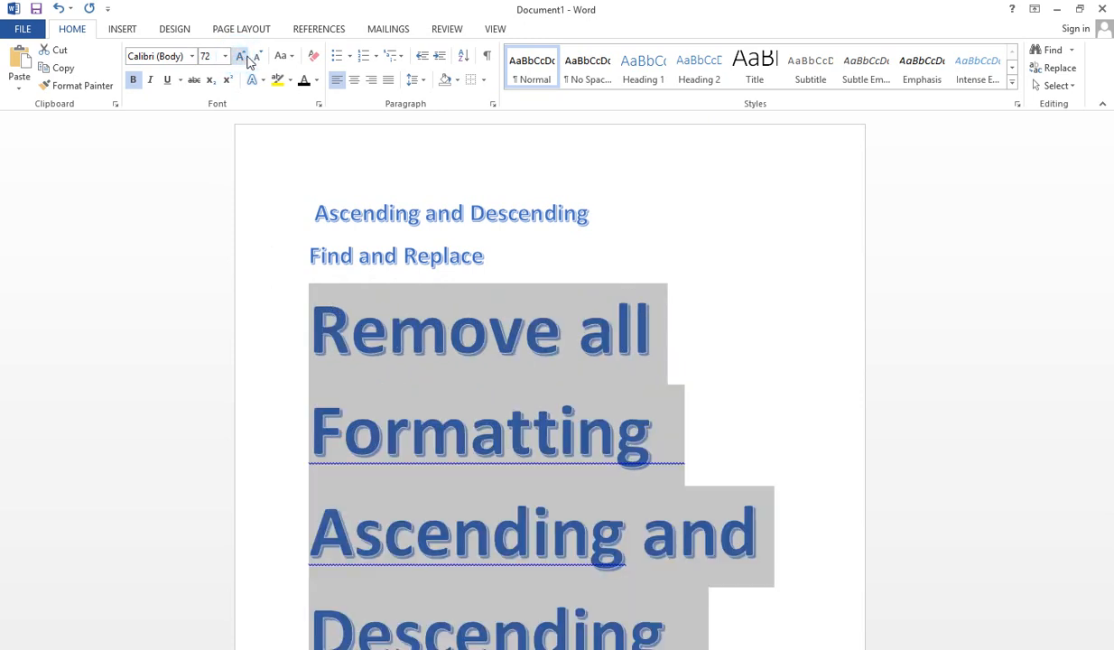
{"action": "left_click", "coordinate": [257, 57]}
{"action": "left_click", "coordinate": [258, 57]}
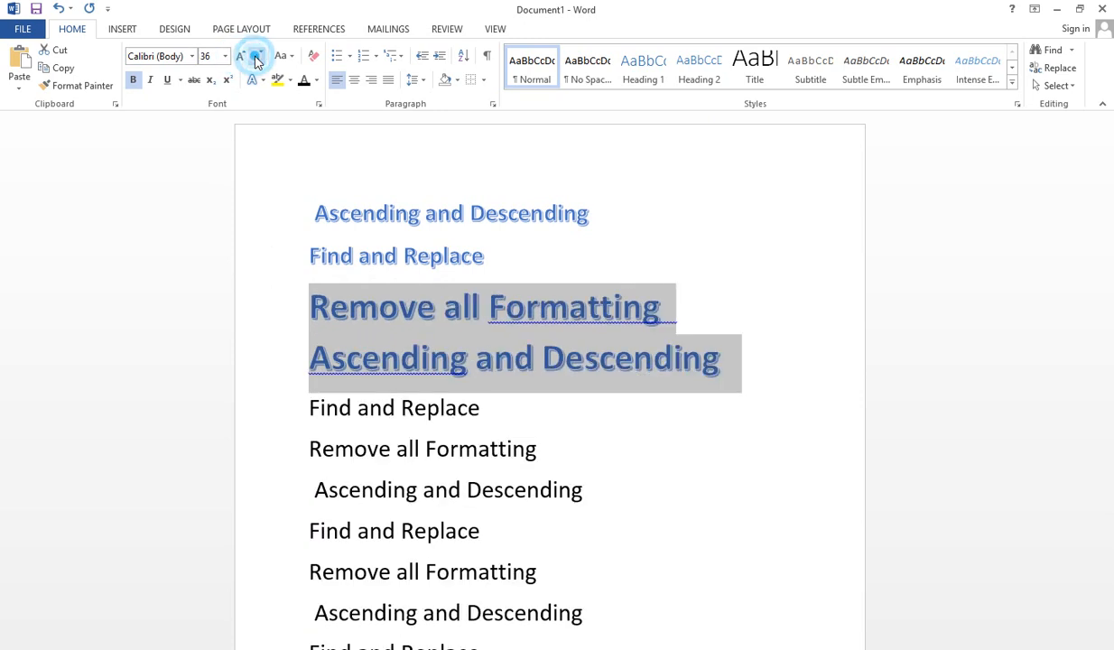
- Color the enlarged "Remove all Formatting Ascending and Descending" paragraph with the orange theme color
{"action": "left_click", "coordinate": [316, 81]}
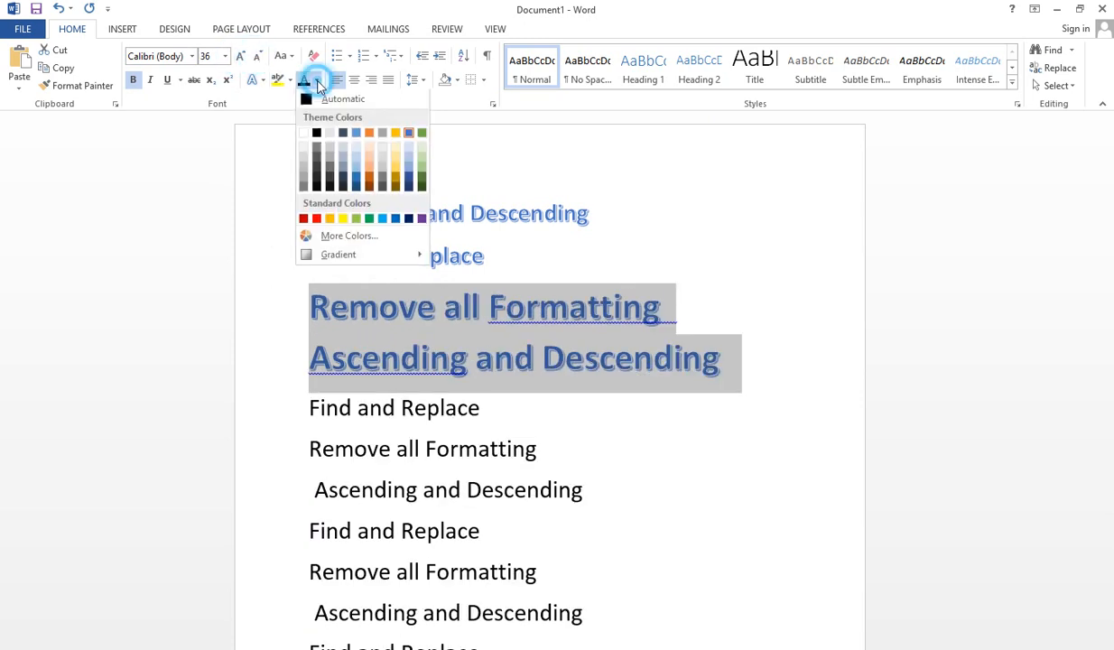
{"action": "left_click", "coordinate": [368, 135]}
{"action": "left_click", "coordinate": [437, 215]}
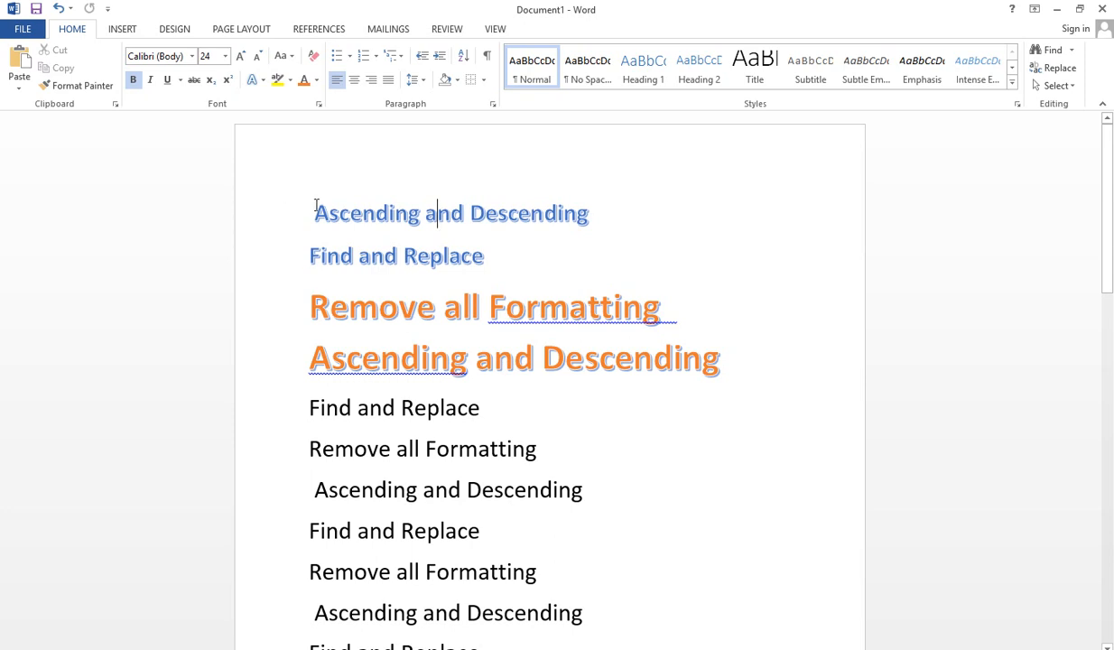
- Clear all formatting from the first three paragraphs, from "Ascending and Descending" through "Remove all Formatting Ascending and Descending"
{"action": "left_click_drag", "start_coordinate": [313, 205], "coordinate": [694, 375]}
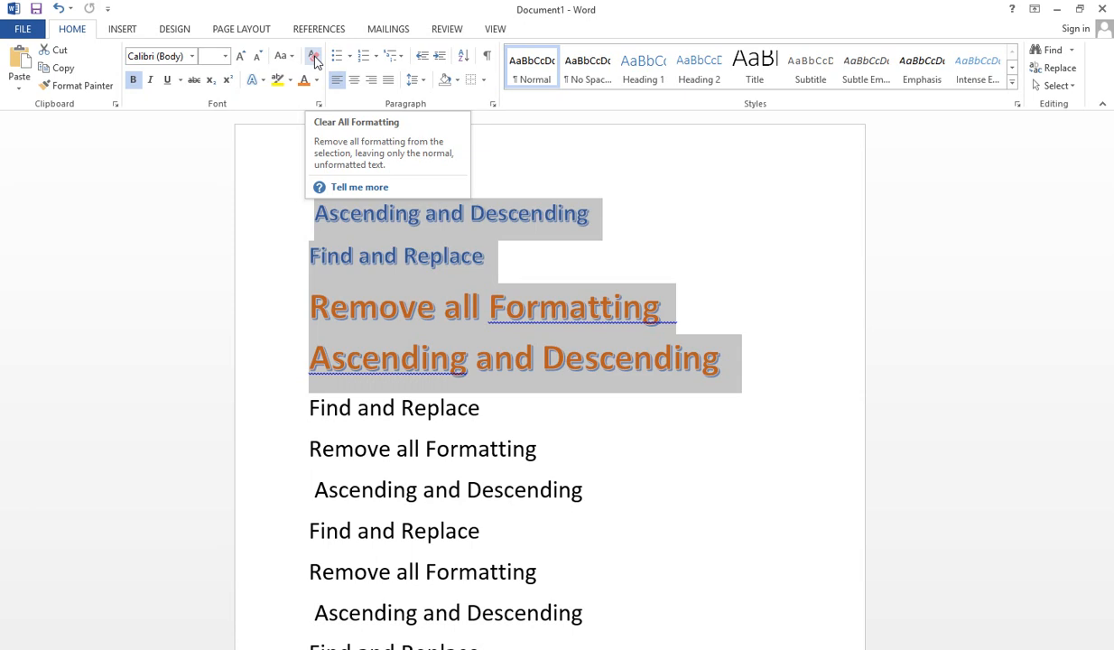
{"action": "left_click", "coordinate": [313, 57]}
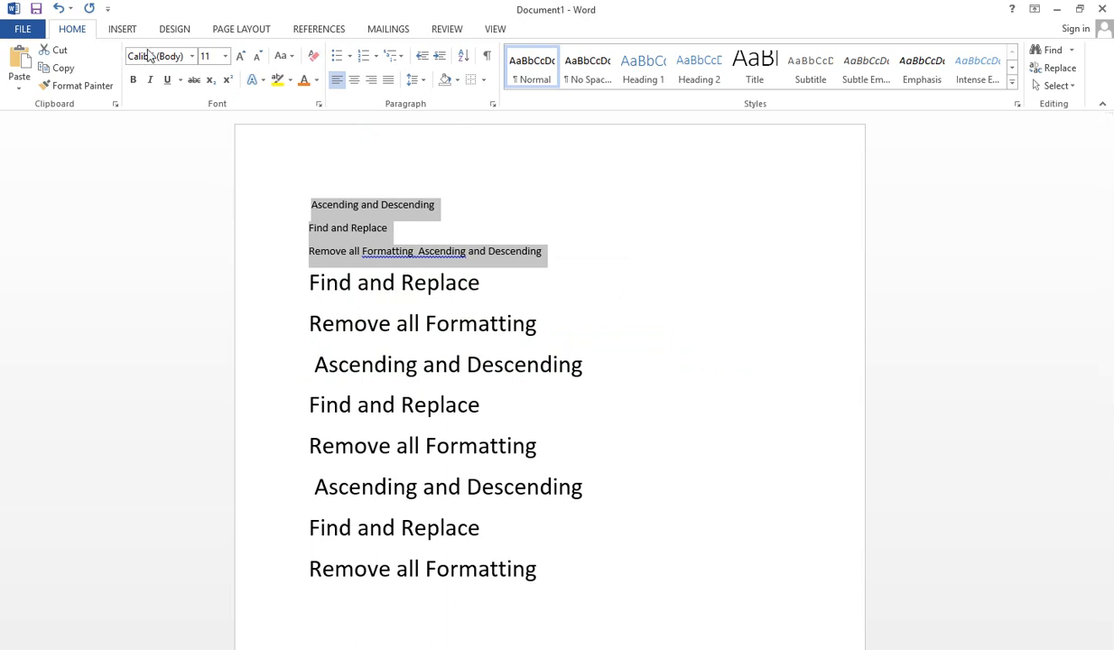
{"action": "left_click", "coordinate": [376, 251]}
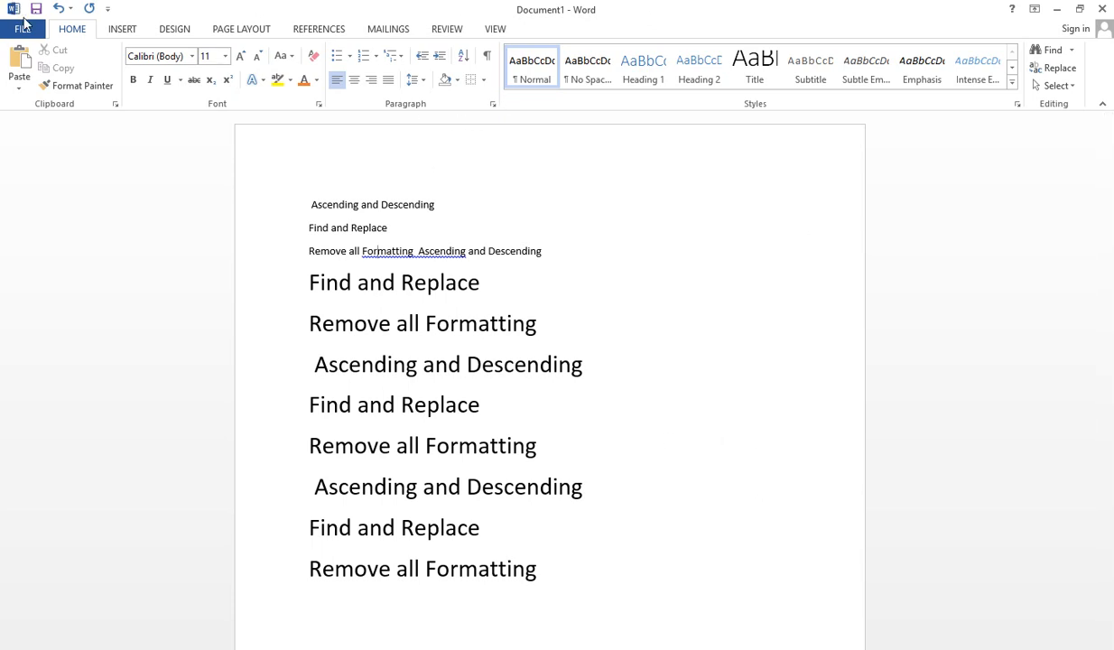
{"action": "left_click", "coordinate": [76, 30]}
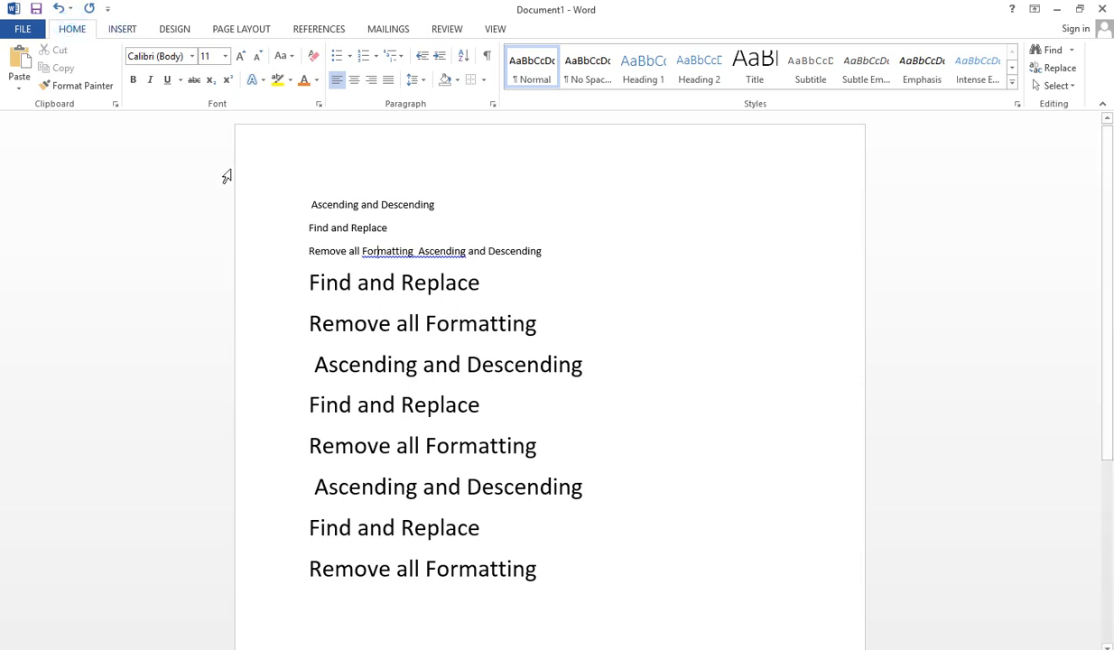
{"action": "left_click", "coordinate": [121, 29]}
{"action": "left_click", "coordinate": [74, 30]}
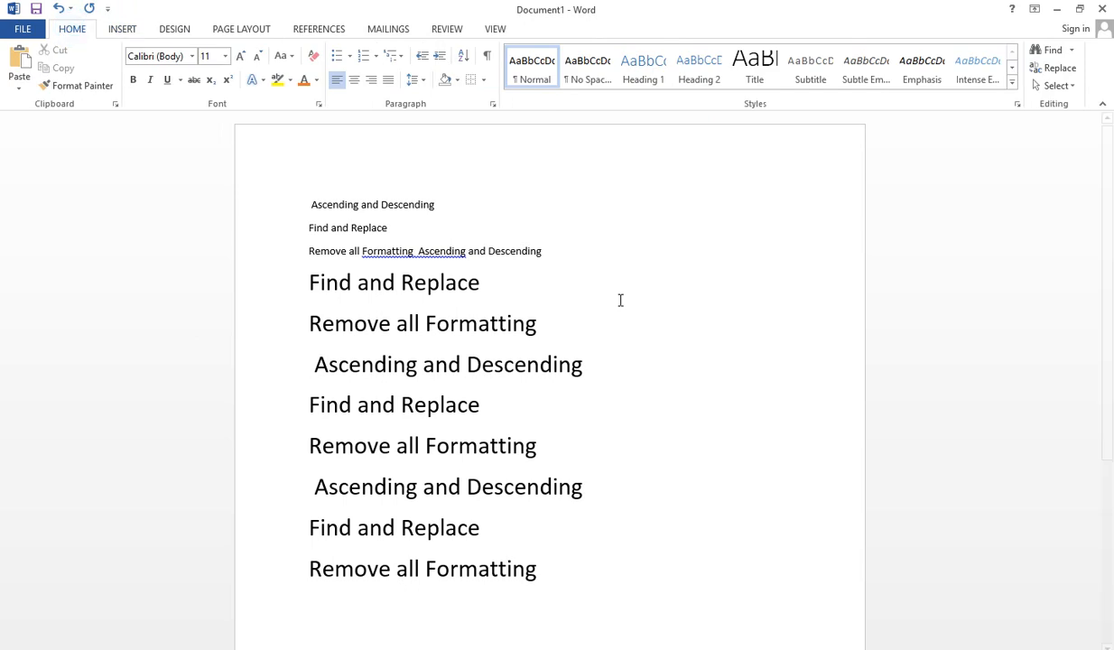